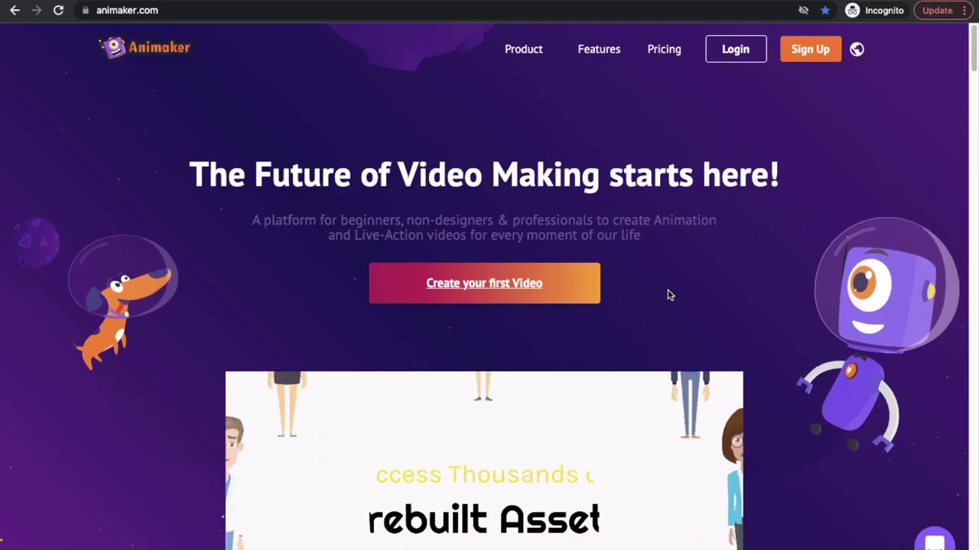
Start a new blank-page video project from the dashboard's Create menu
click(542, 296)
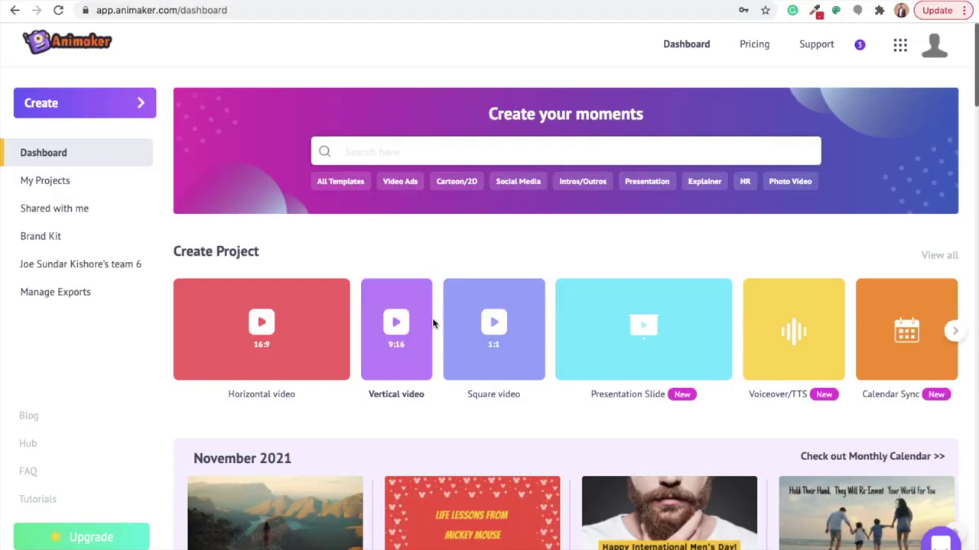
click(140, 101)
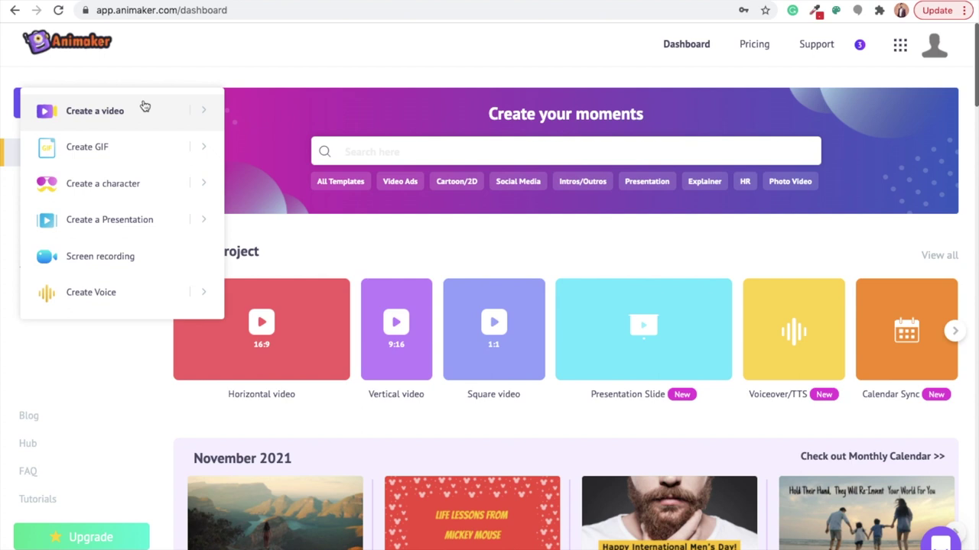
mouse_move(204, 110)
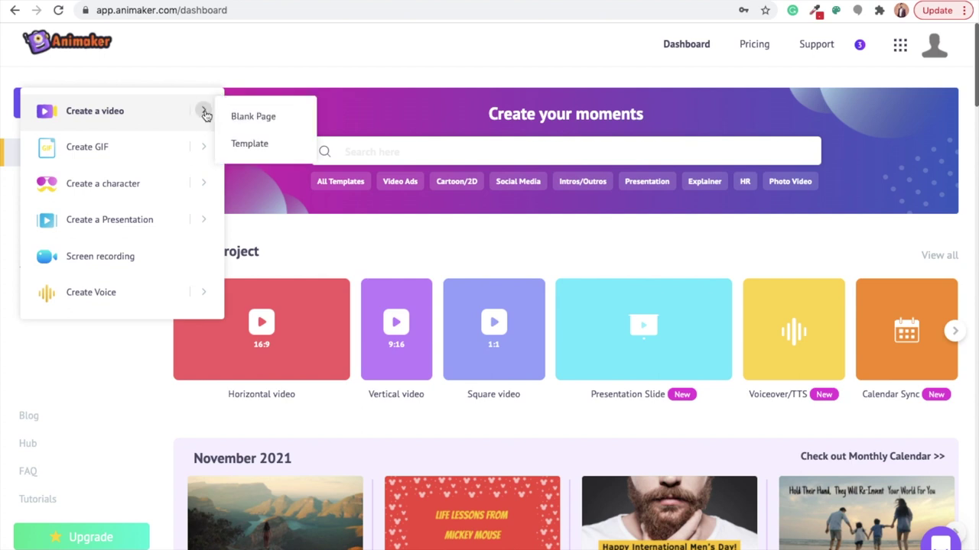
click(253, 117)
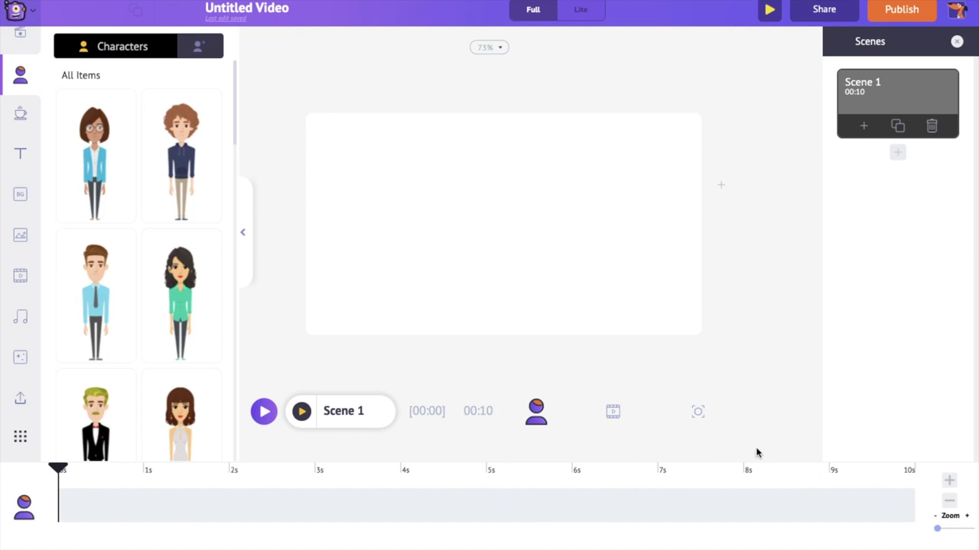
Switch the timeline between the character, scene video and camera tracks
click(537, 413)
click(613, 412)
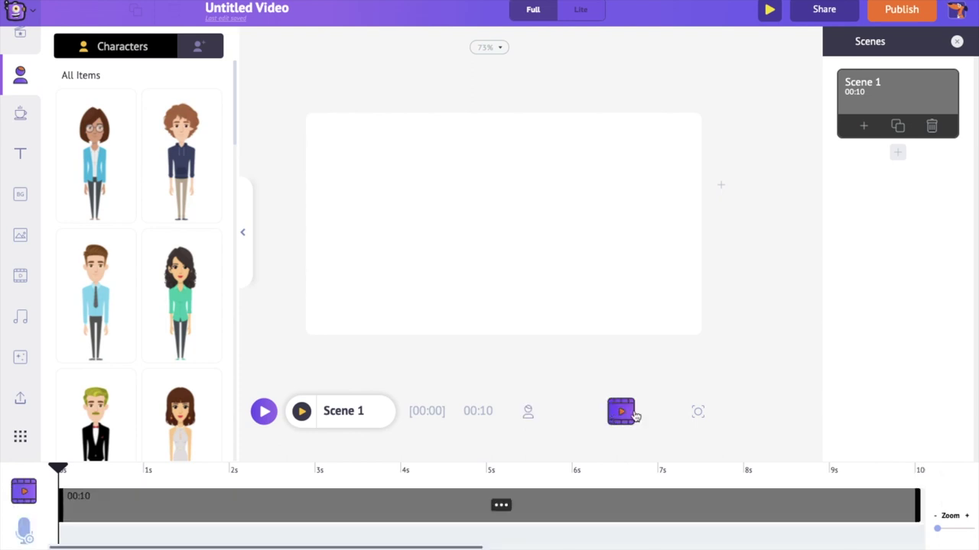
click(698, 411)
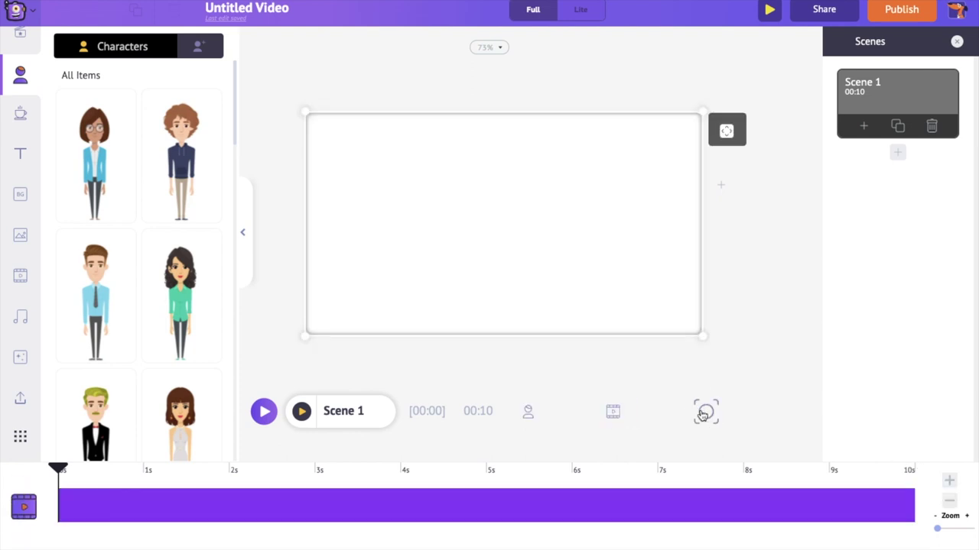
click(534, 414)
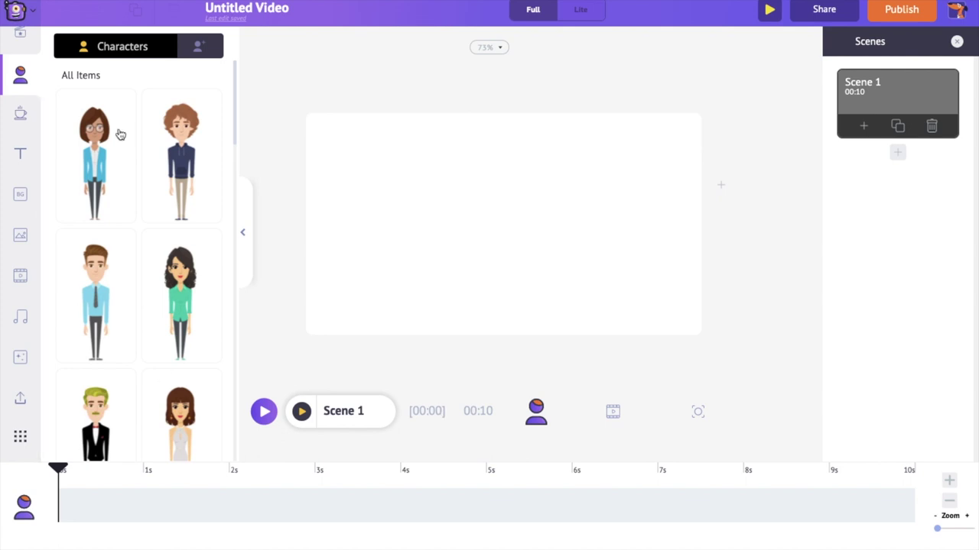
scroll(3, 211, up, 1)
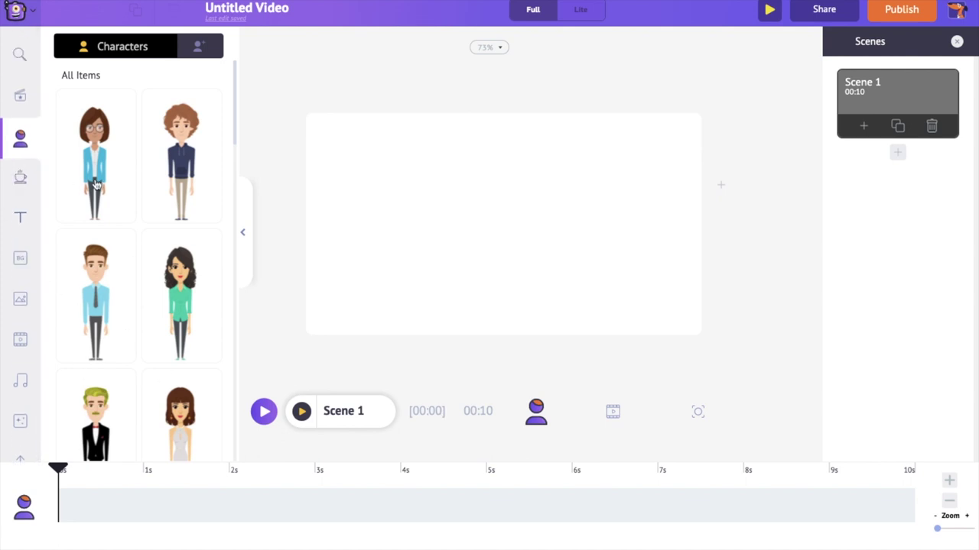
Browse the Images, Videos, Music, Characters and Upload panels, ending on stock videos
click(21, 299)
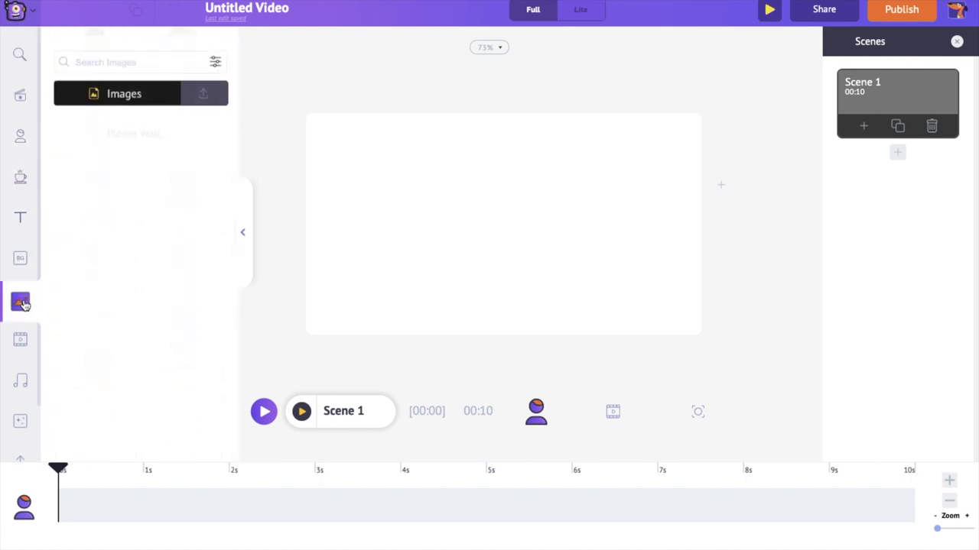
click(22, 337)
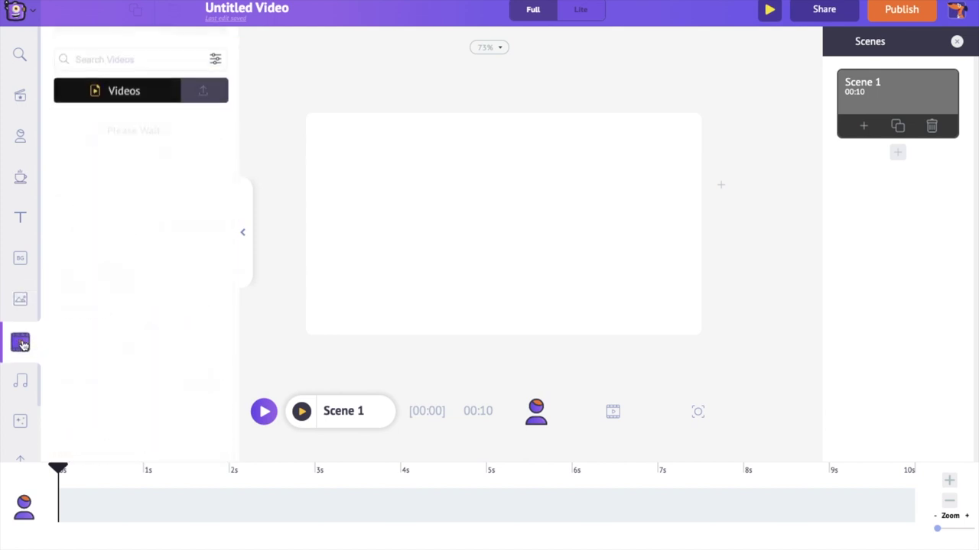
click(20, 383)
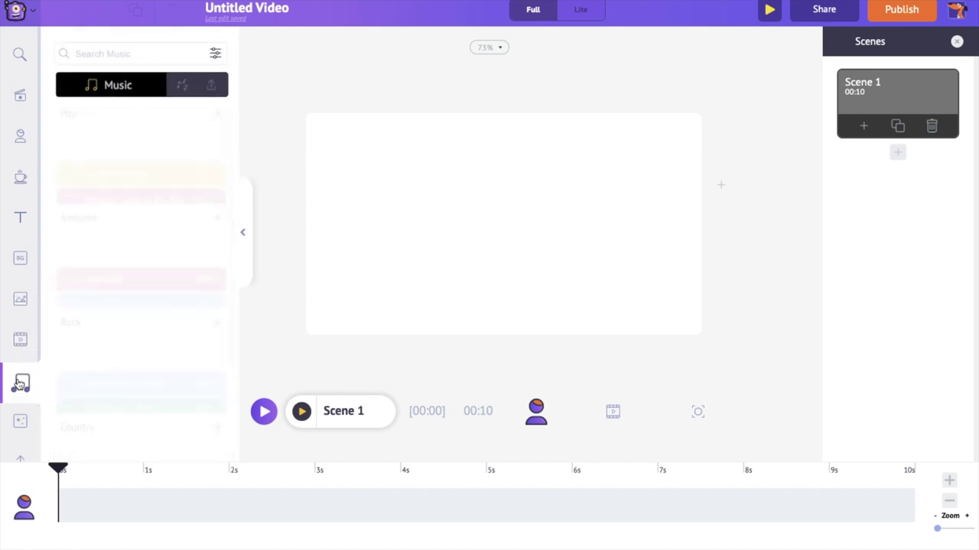
click(18, 137)
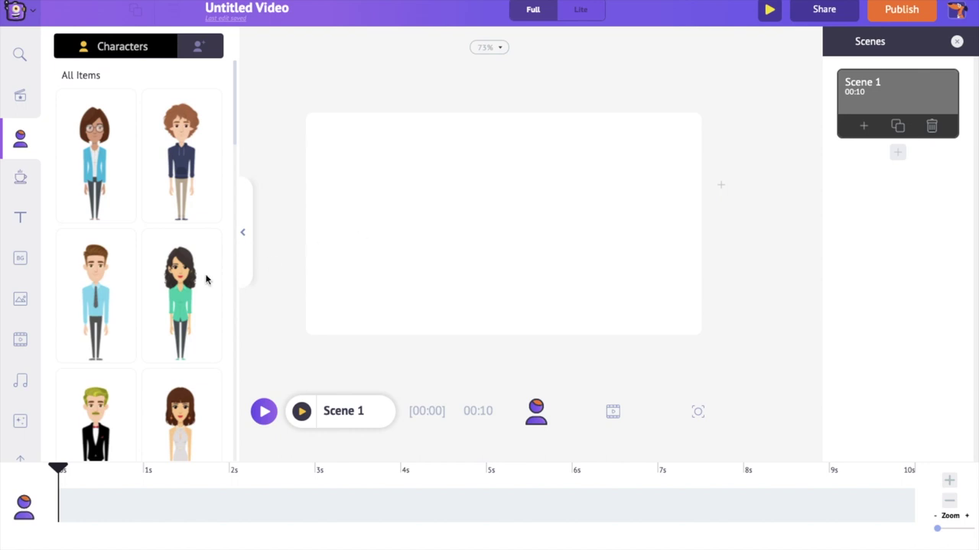
click(20, 341)
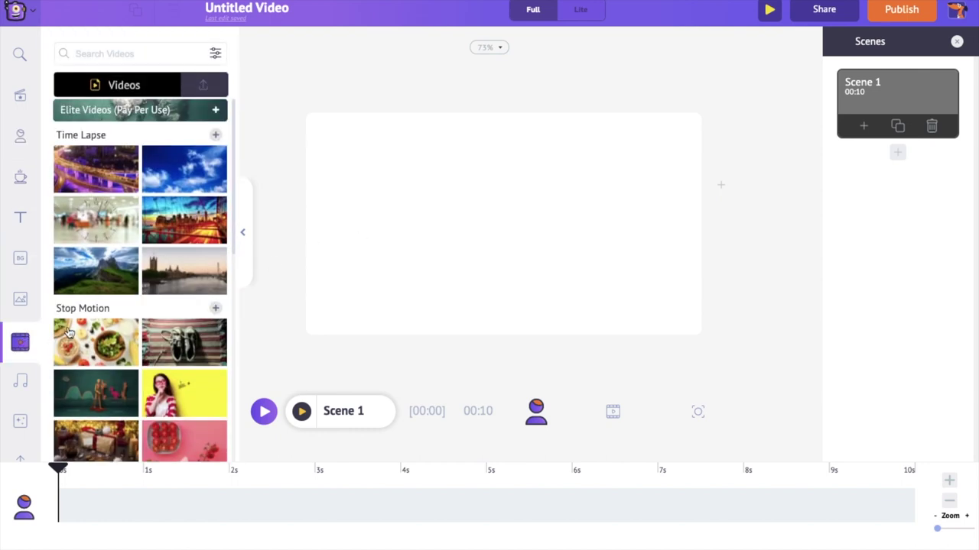
scroll(103, 313, down, 5)
scroll(103, 313, down, 5)
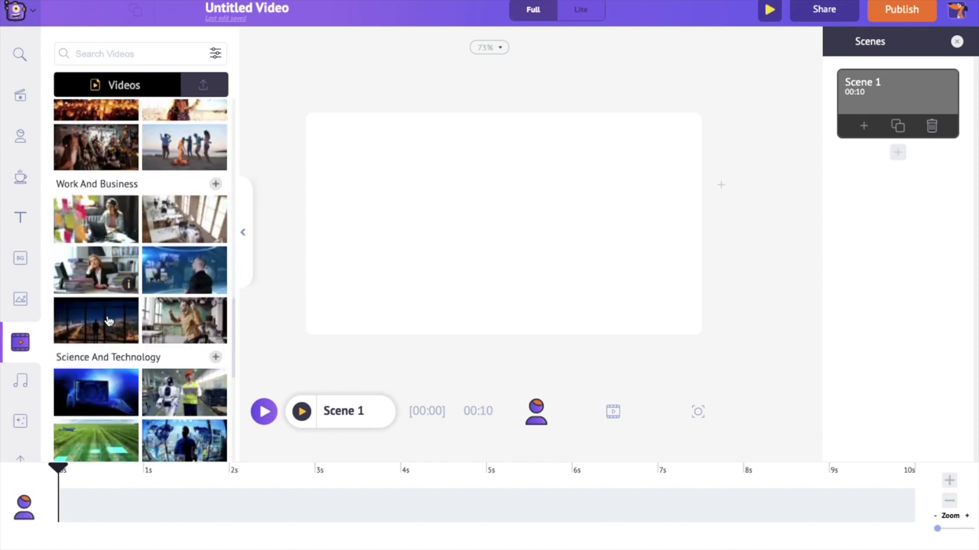
scroll(104, 313, up, 15)
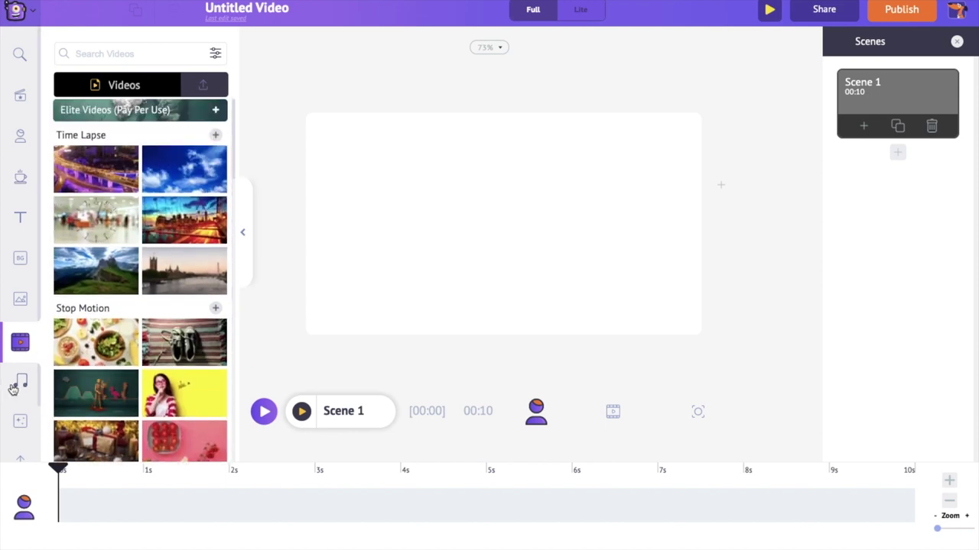
scroll(18, 388, down, 2)
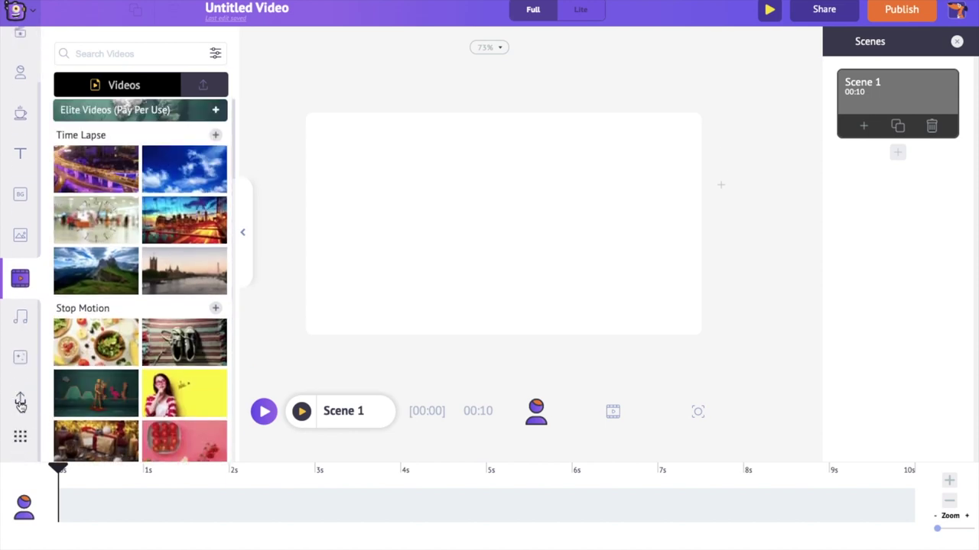
click(20, 402)
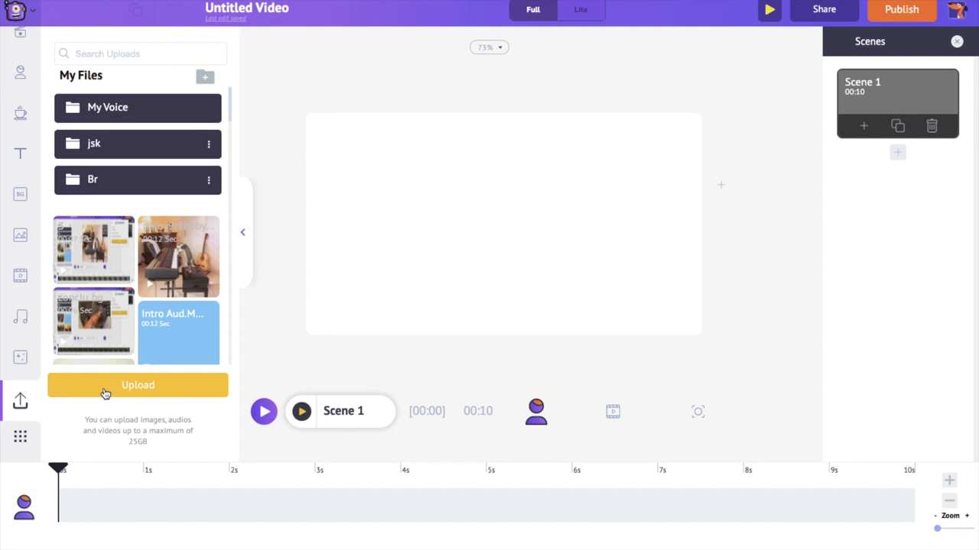
click(19, 275)
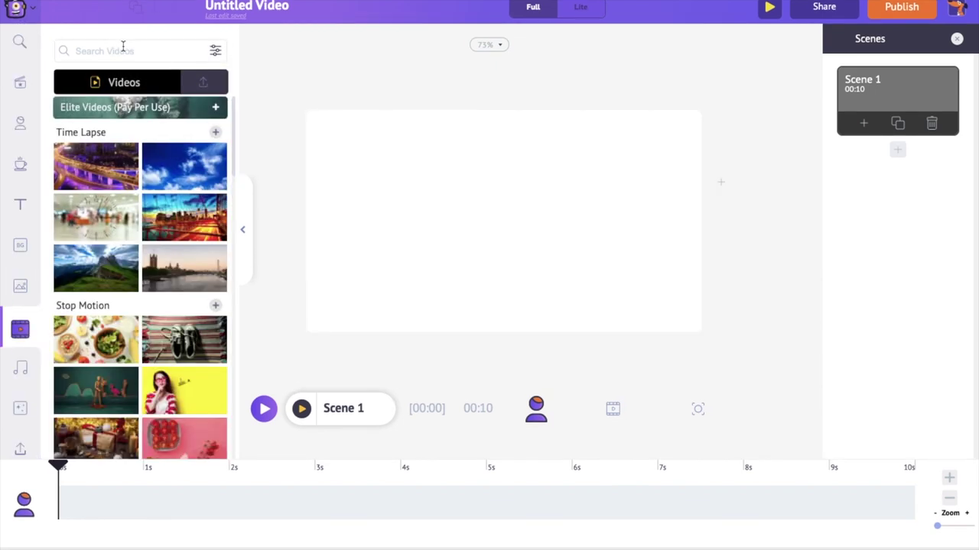
Search stock videos for 'cycling' and add the fat-bike-in-grass clip to Scene 1
click(122, 49)
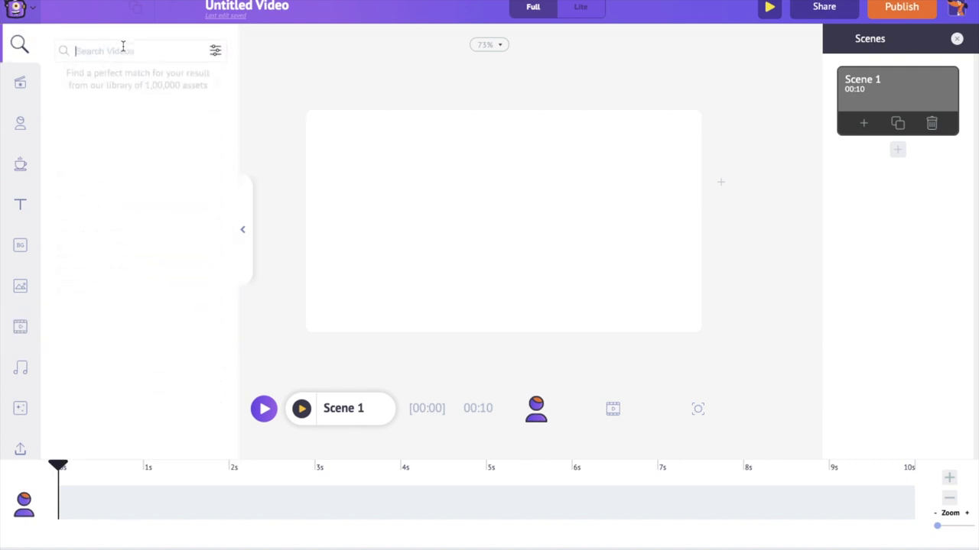
text(cyc)
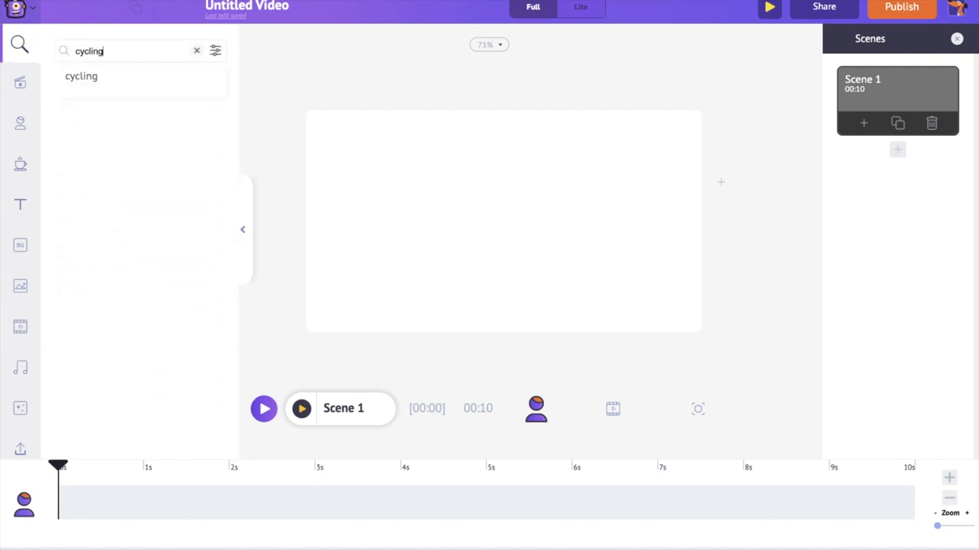
text(ling)
key(Return)
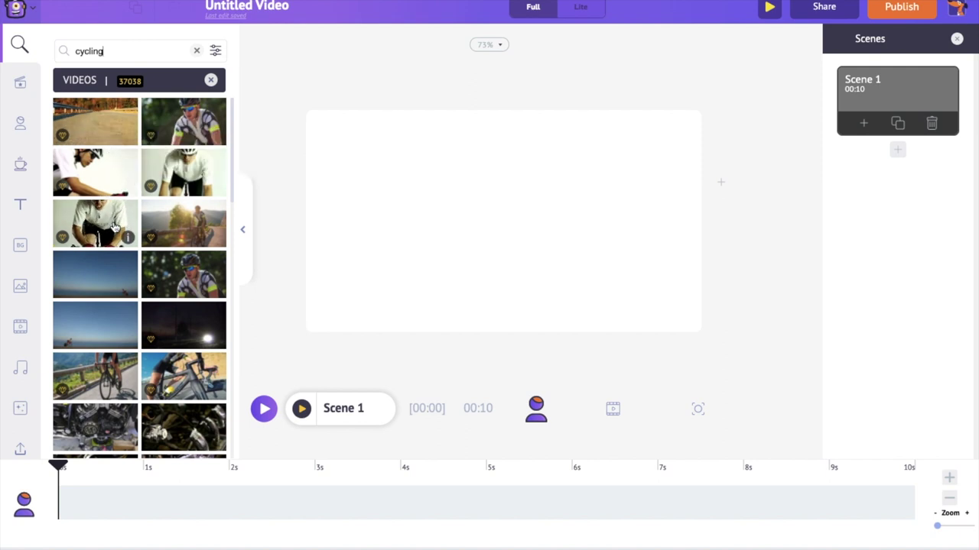
scroll(121, 222, down, 3)
scroll(118, 228, down, 8)
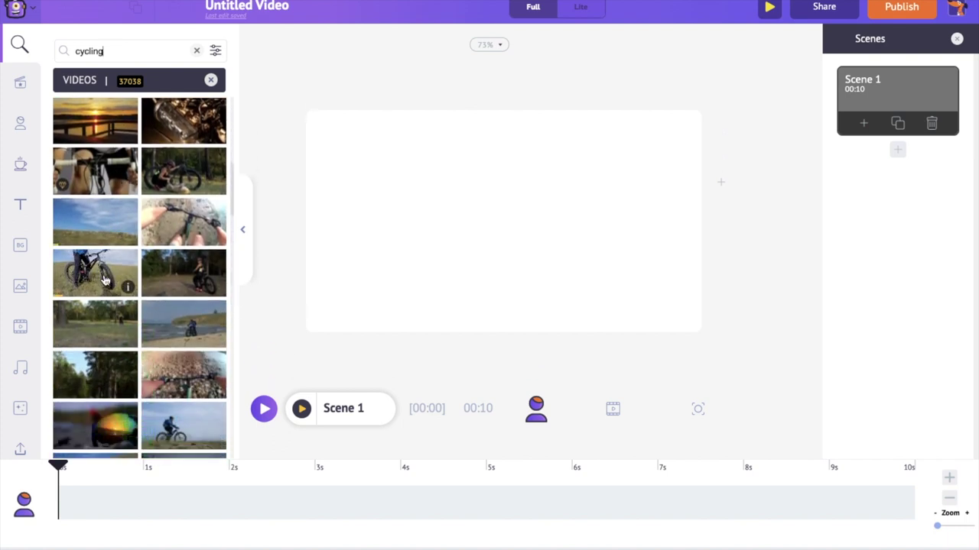
click(105, 282)
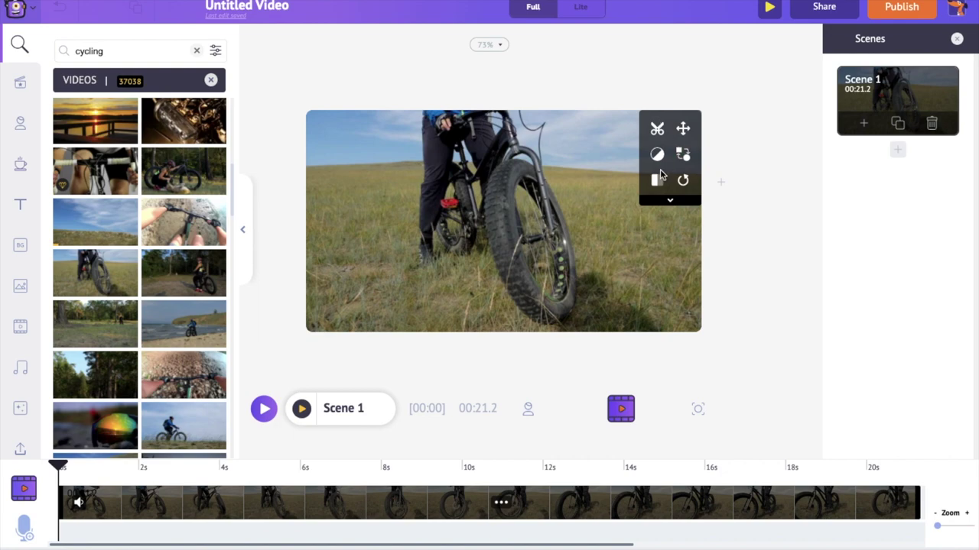
click(658, 130)
Trim the cycling clip to about 10 seconds and confirm it as Scene 1's background
drag(685, 426, 461, 457)
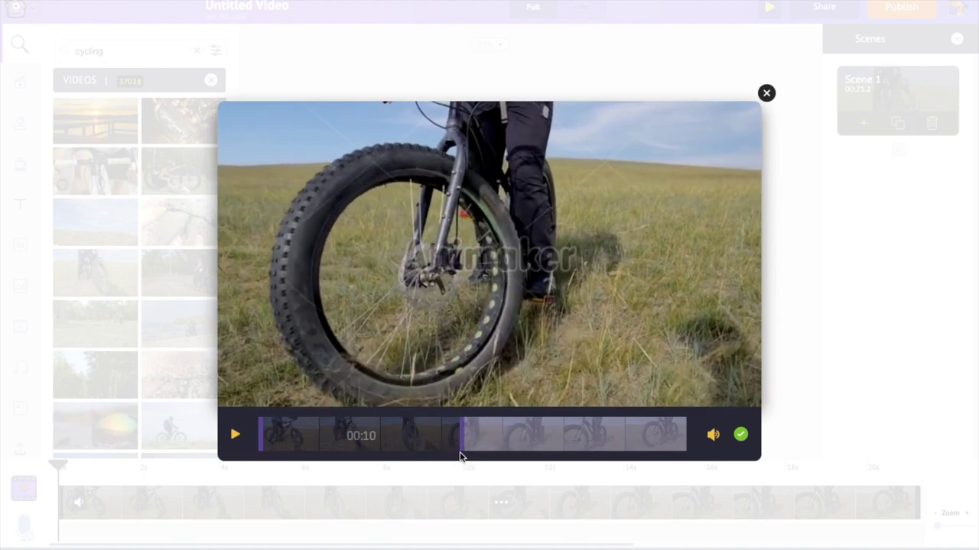
drag(375, 428, 432, 432)
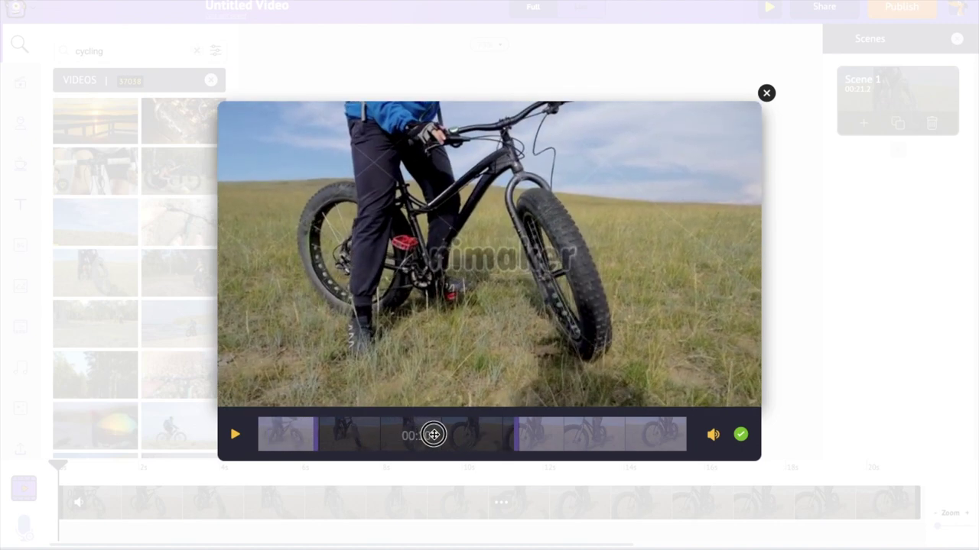
click(745, 441)
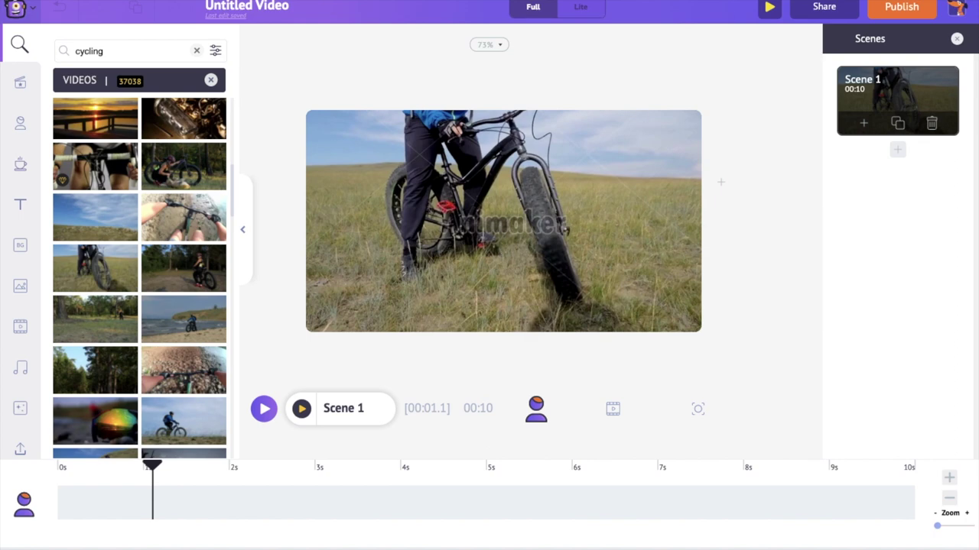
click(500, 252)
Add a subheading text box and paste 'Success awaits' into it
click(722, 341)
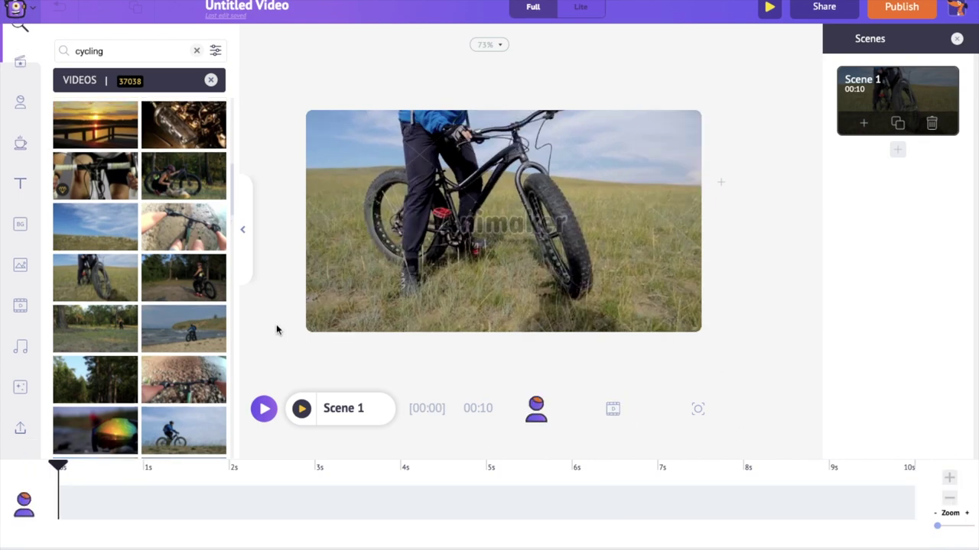
scroll(21, 230, down, 1)
click(21, 184)
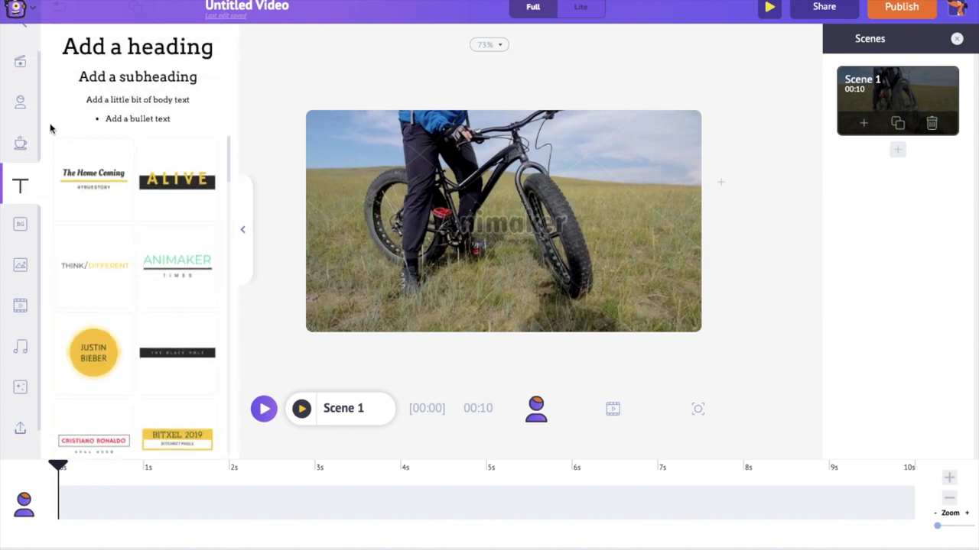
click(120, 77)
drag(515, 220, 517, 274)
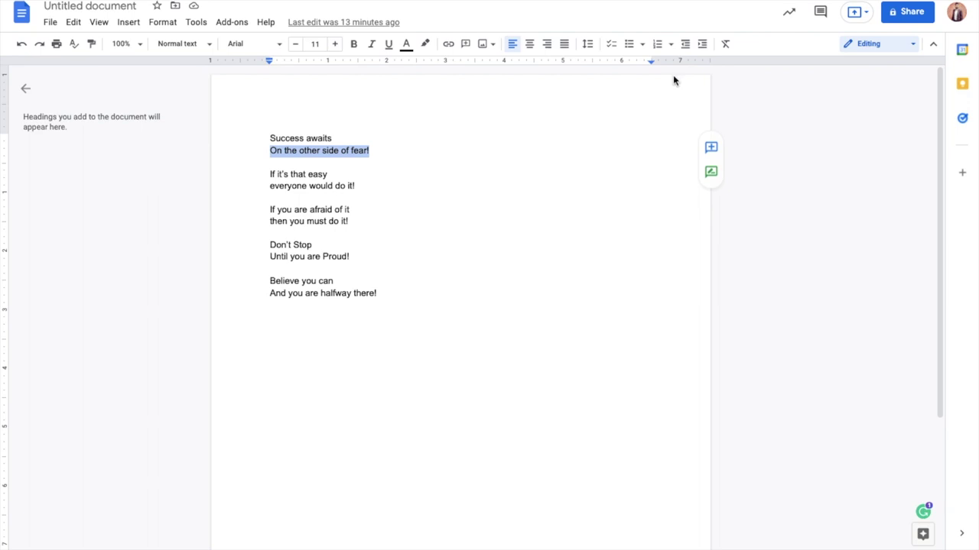
key(Down)
key(Down)
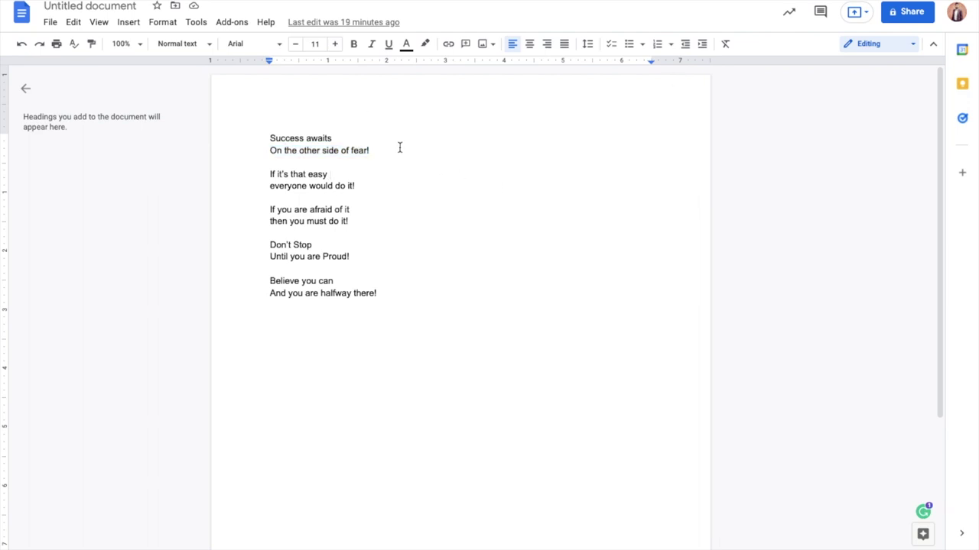
drag(343, 138, 270, 139)
key(ctrl+c)
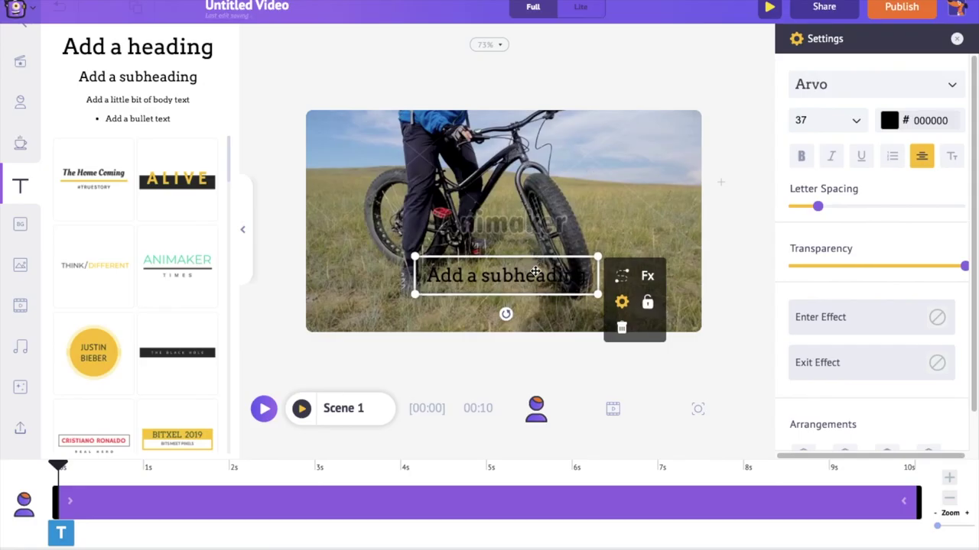
double_click(534, 272)
key(ctrl+v)
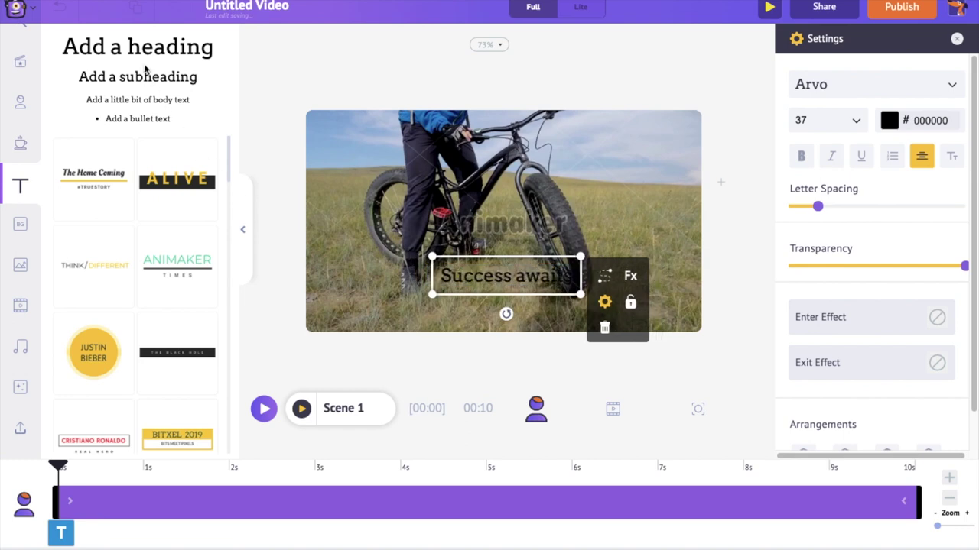
Add 'On the other side of fear!' below it and start 'Success awaits' at 2s
click(148, 78)
drag(525, 229, 515, 299)
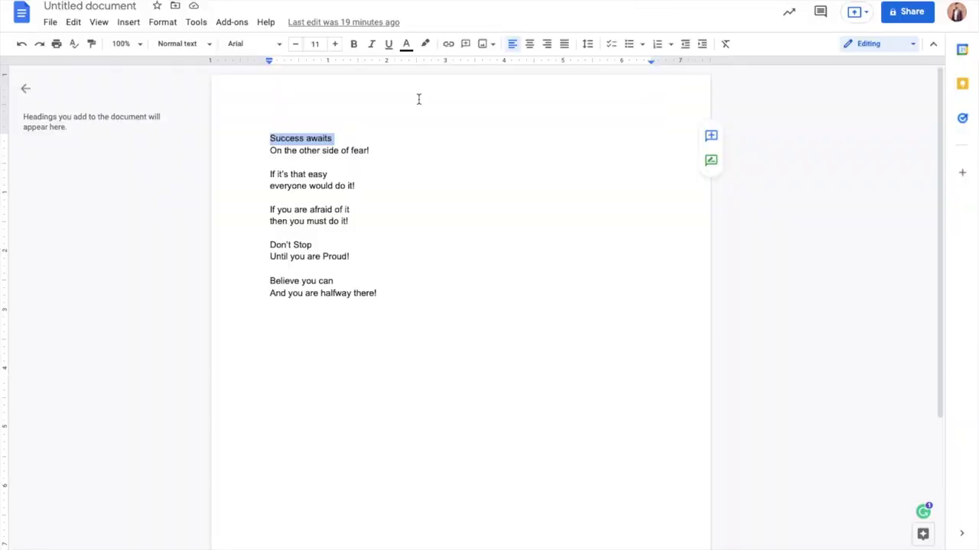
drag(381, 151, 261, 153)
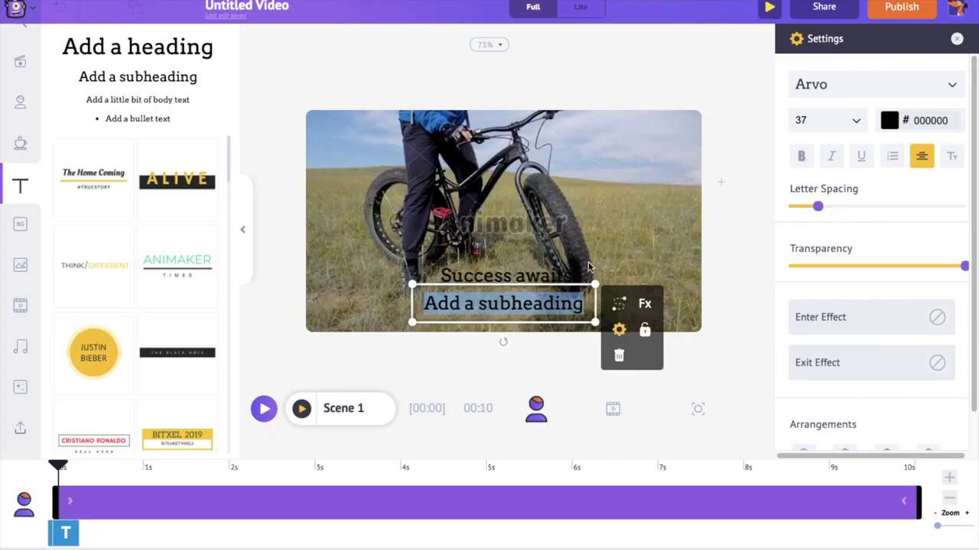
text(On the other side of fear!)
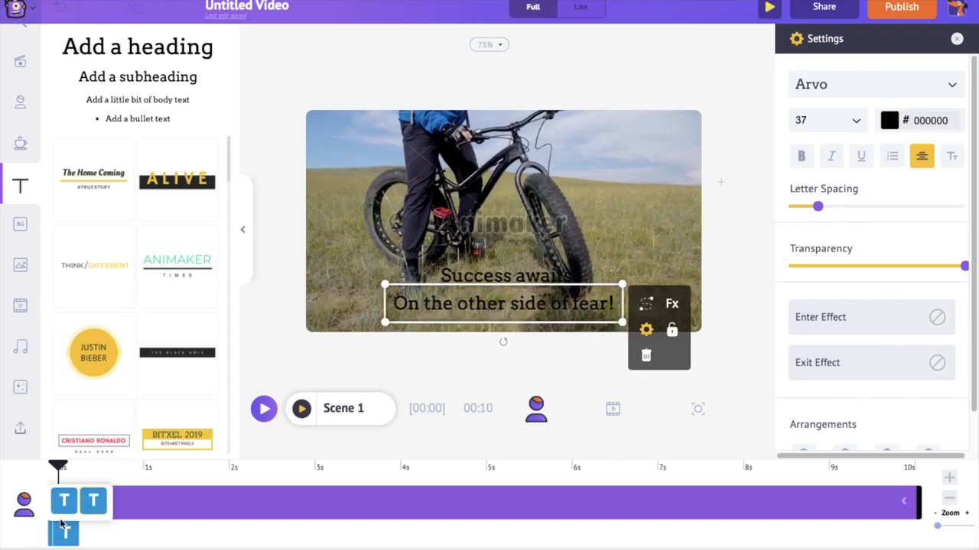
click(62, 528)
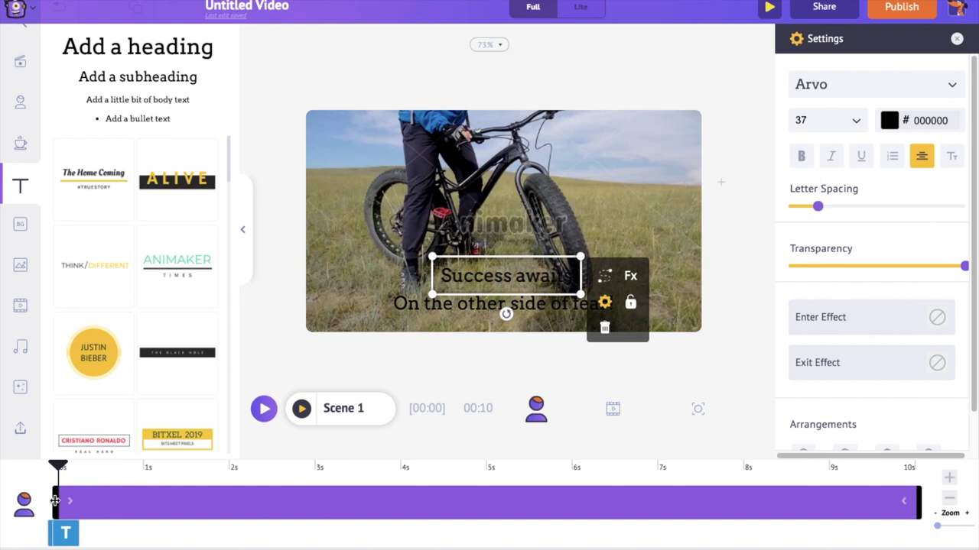
mouse_move(55, 501)
mouse_down()
mouse_move(247, 498)
mouse_move(227, 498)
mouse_up()
Move the start of 'On the other side of fear!' to about 4s on the timeline
click(63, 531)
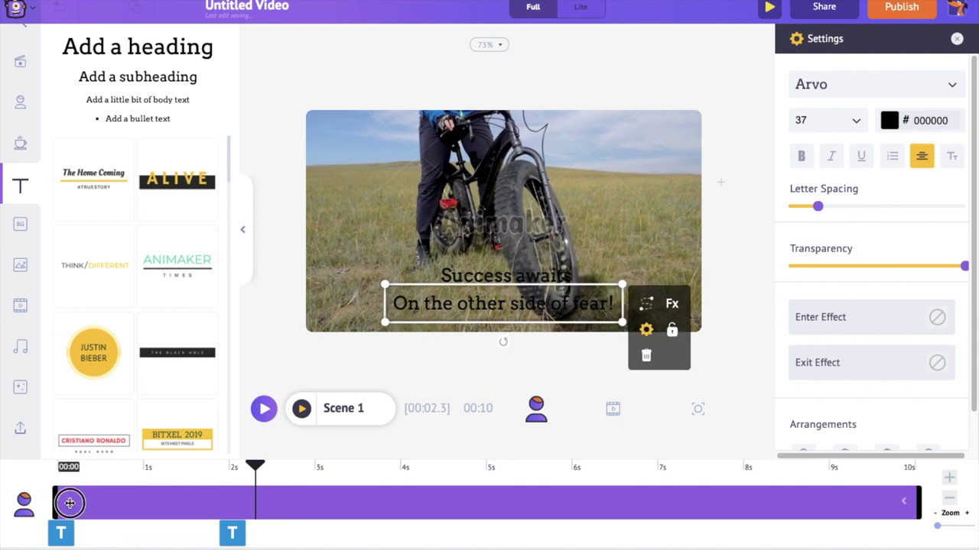
mouse_move(69, 503)
mouse_down()
mouse_move(397, 507)
mouse_move(402, 514)
mouse_up()
click(236, 528)
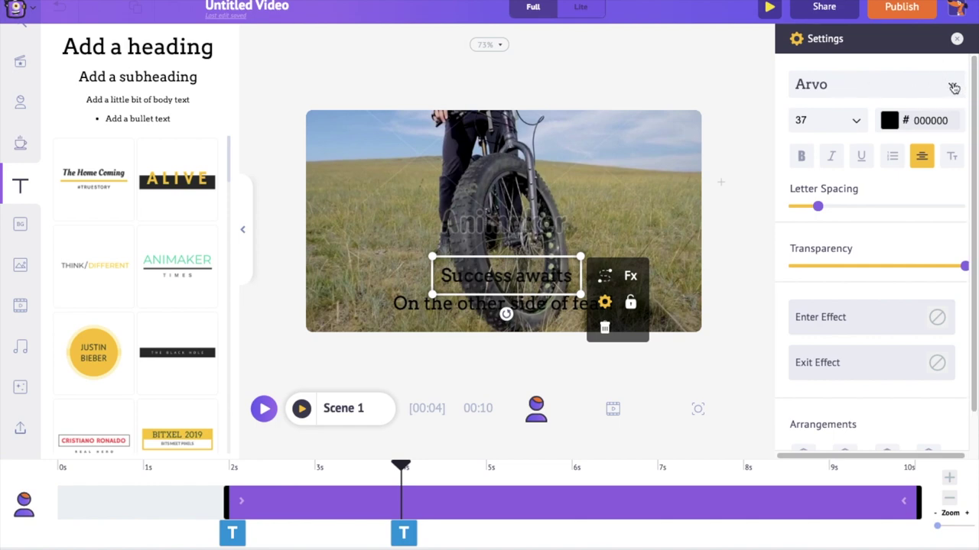
click(952, 85)
Make 'Success awaits' white Norwester text at size 24
click(953, 85)
mouse_move(964, 265)
mouse_down()
mouse_move(869, 266)
mouse_move(965, 267)
mouse_up()
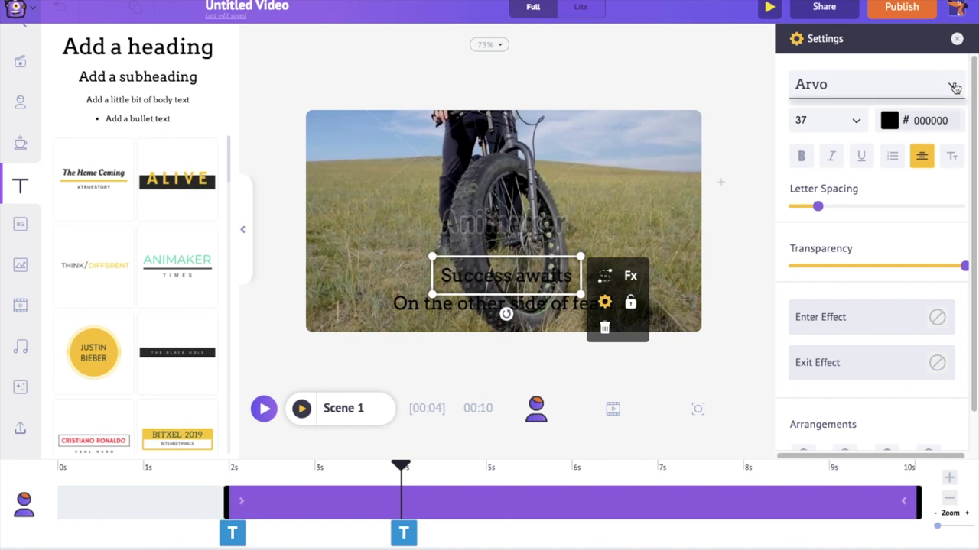
click(952, 86)
click(841, 227)
click(833, 120)
click(802, 312)
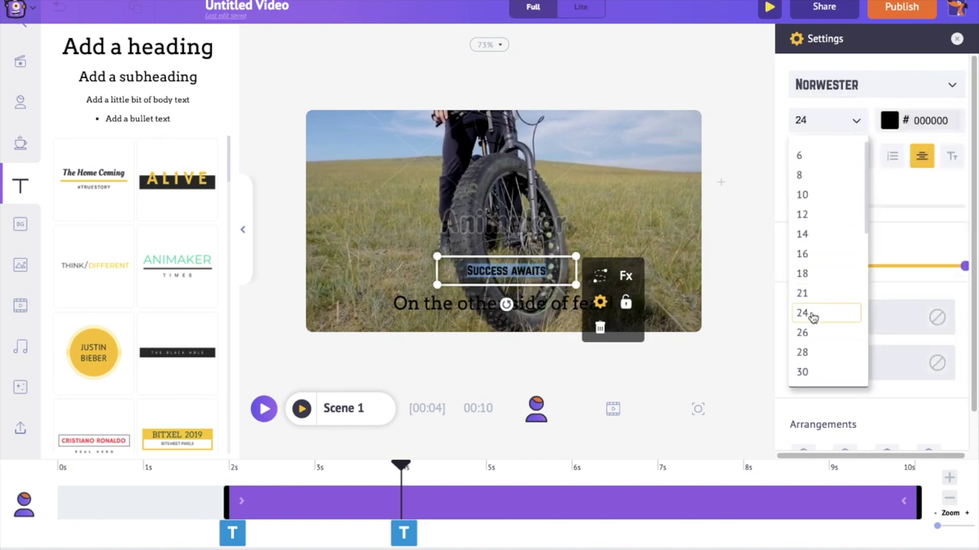
click(889, 120)
click(839, 153)
Make the fear line white Norwester at size 30 and place SUCCESS AWAITS just above it
click(465, 307)
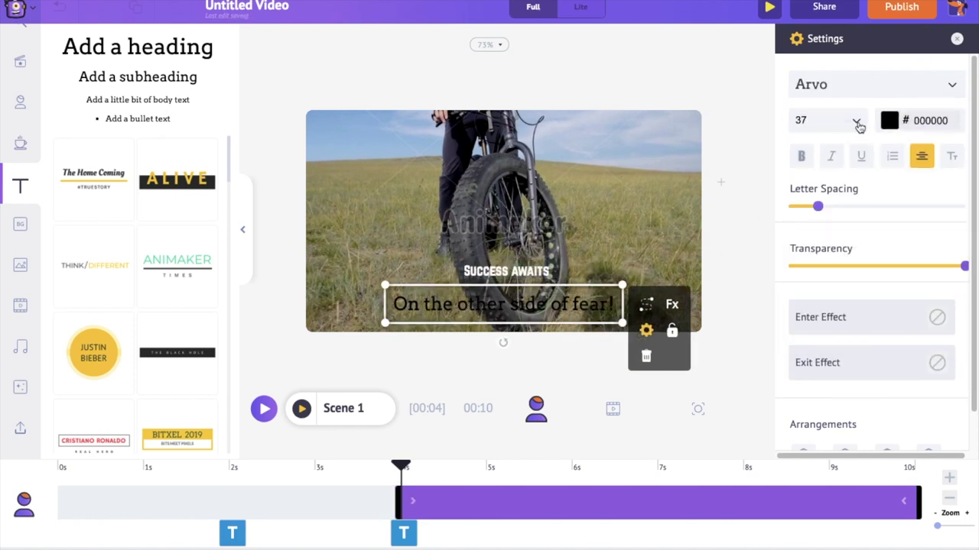
click(859, 127)
click(801, 372)
click(952, 86)
click(841, 213)
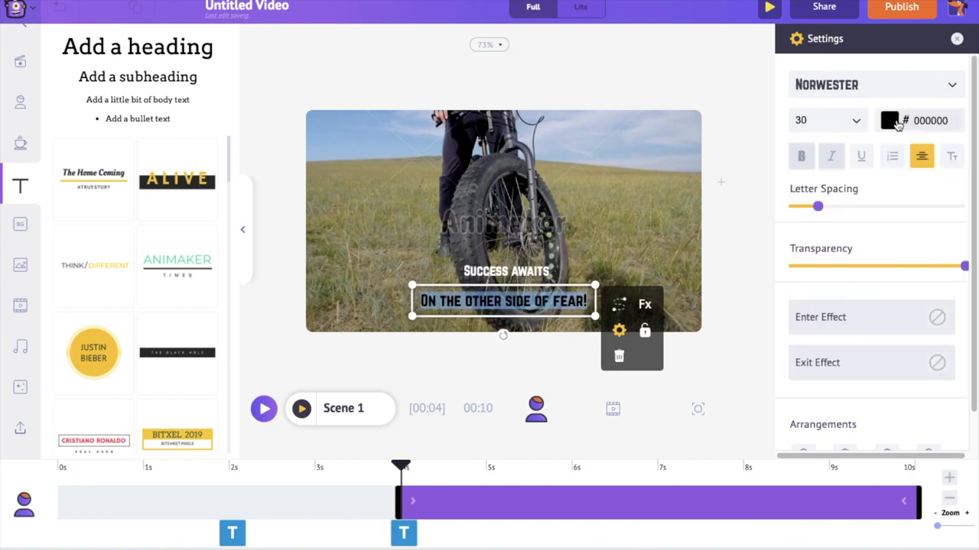
click(889, 120)
click(839, 153)
click(722, 287)
drag(498, 276, 497, 280)
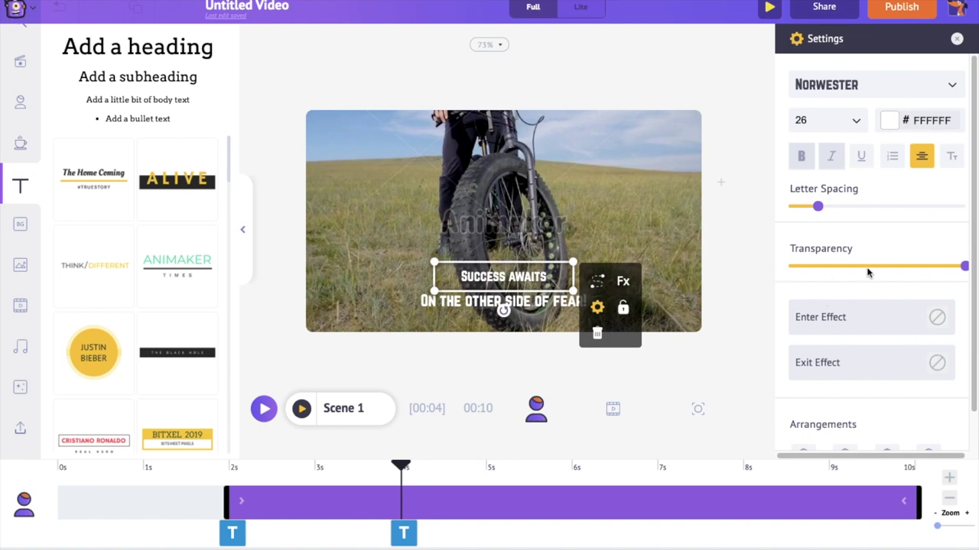
click(863, 319)
Give SUCCESS AWAITS a Fade In entrance lasting about one second, ending before 3s
scroll(862, 313, down, 6)
scroll(861, 312, up, 4)
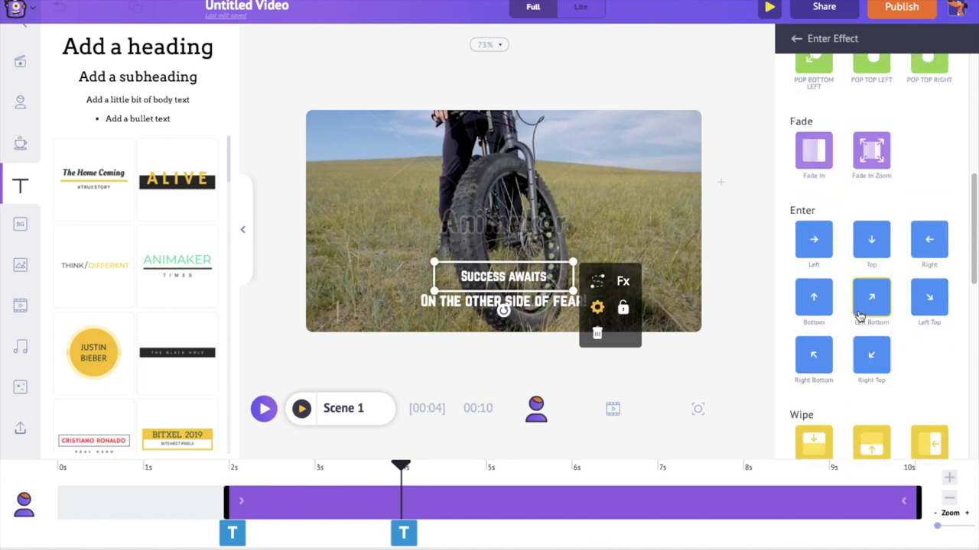
click(814, 157)
click(795, 40)
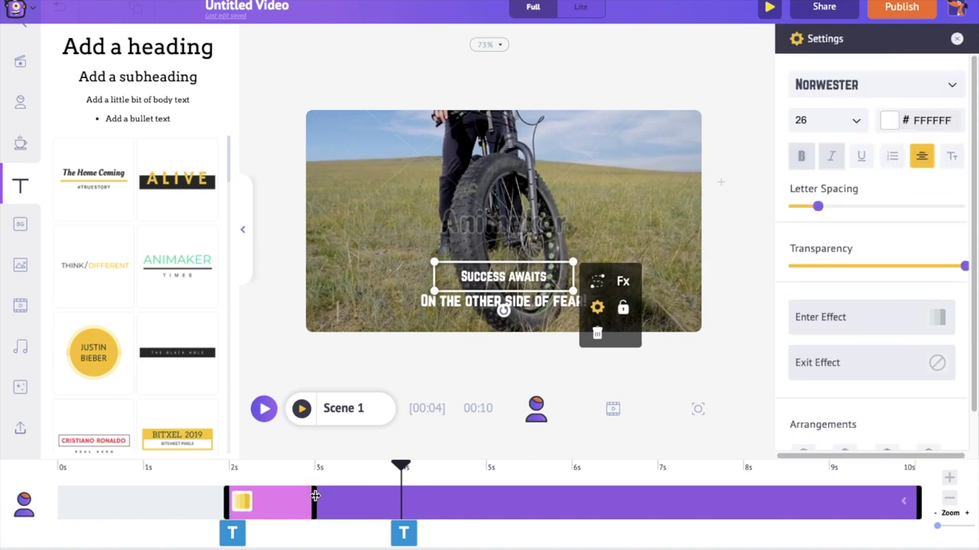
drag(314, 501, 322, 501)
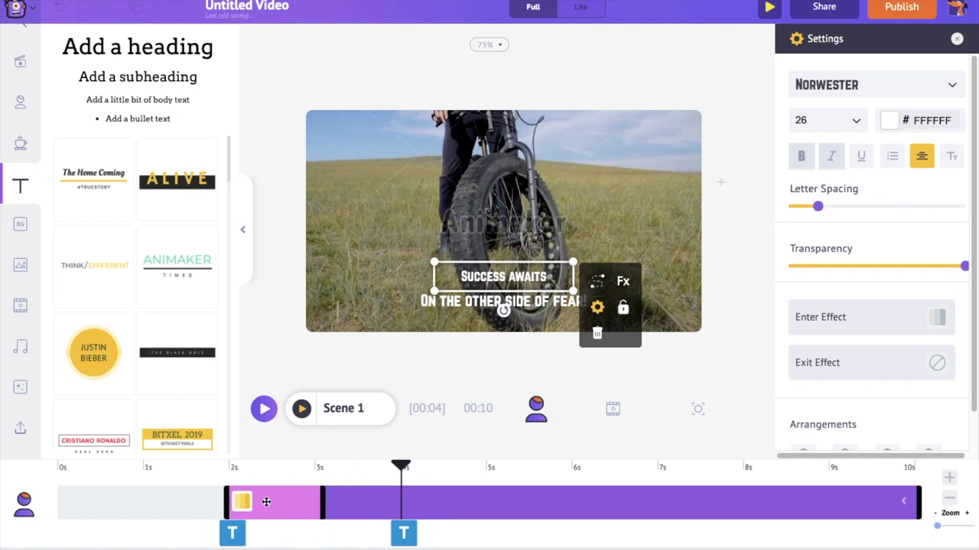
mouse_move(325, 499)
mouse_down()
mouse_move(402, 500)
mouse_move(311, 503)
mouse_up()
Apply a Fade In entrance to the fear line
click(404, 533)
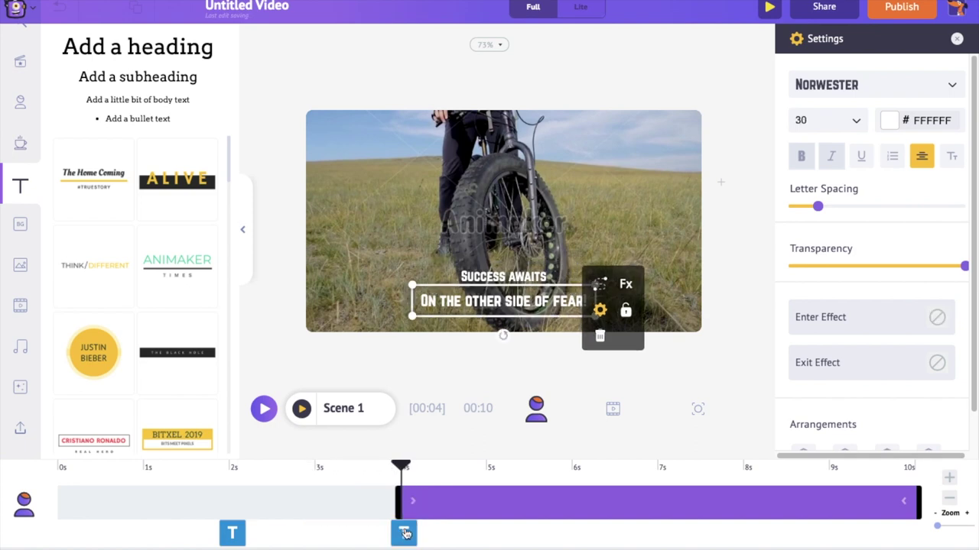
click(849, 323)
scroll(835, 311, down, 5)
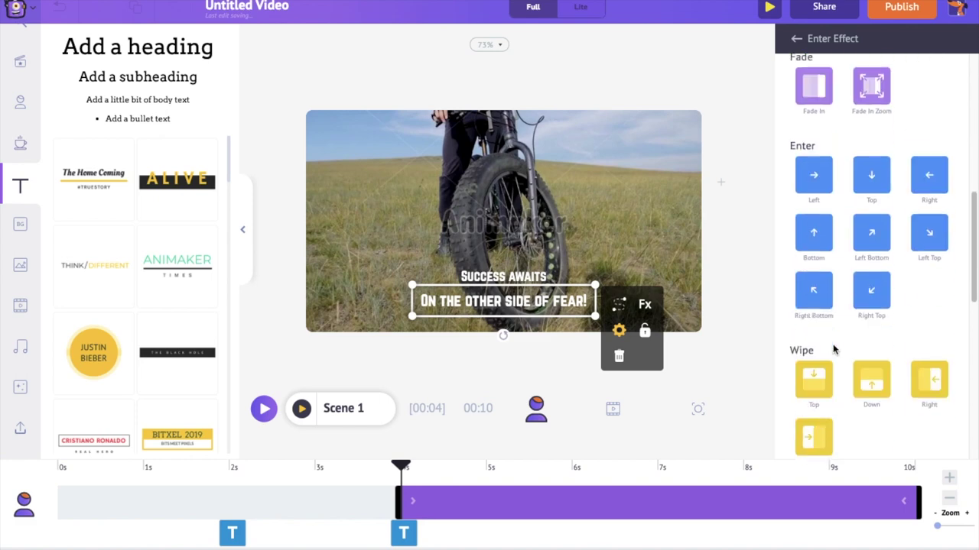
click(817, 93)
click(797, 39)
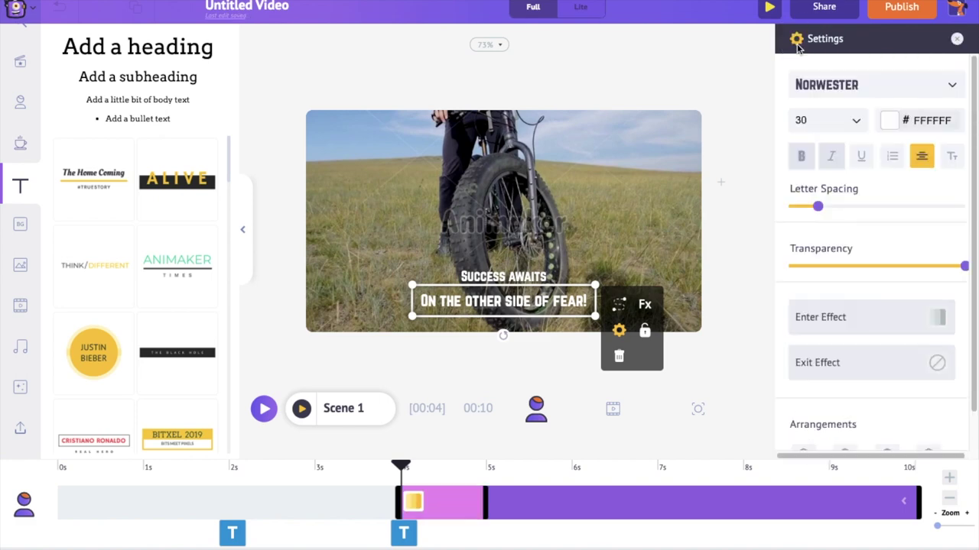
click(573, 472)
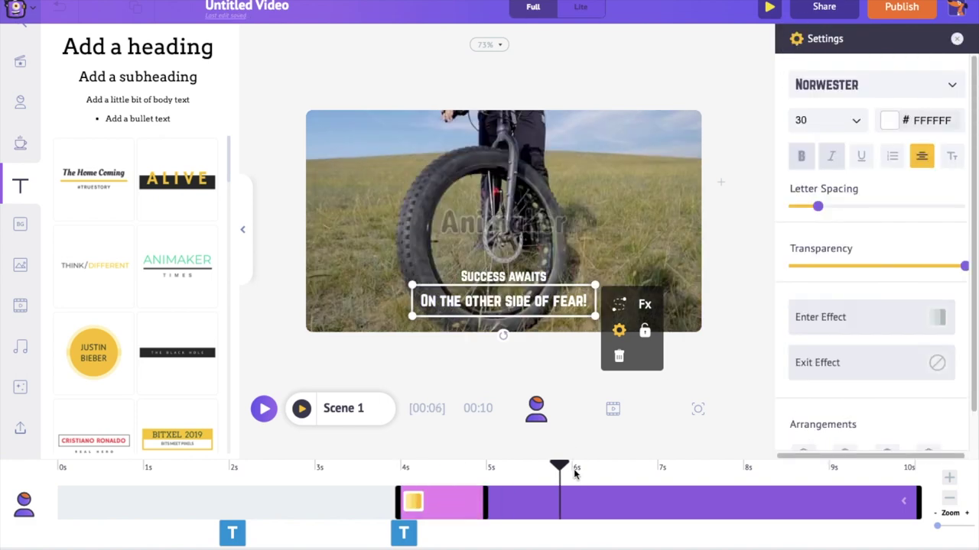
Add a hollow square With Text shape and resize it into a rectangle around the quote
click(20, 144)
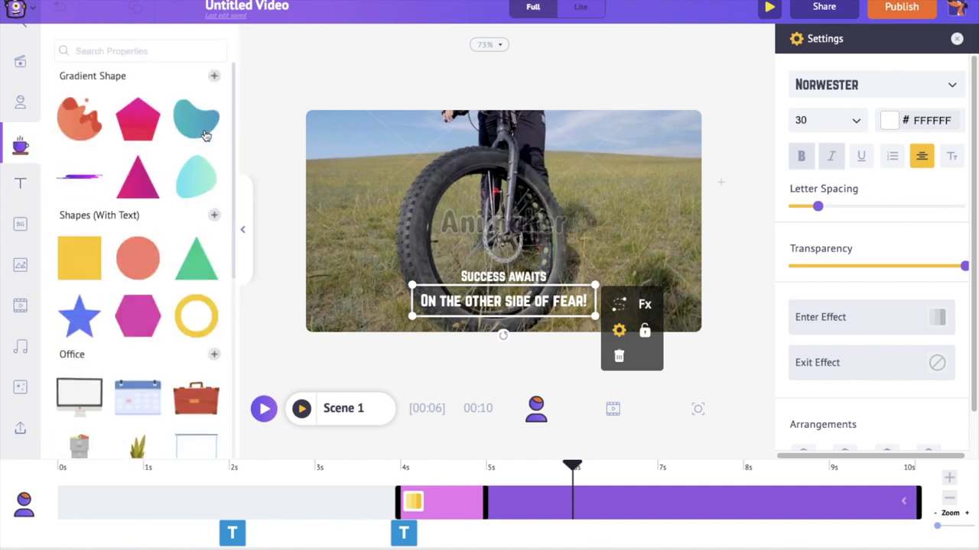
click(214, 215)
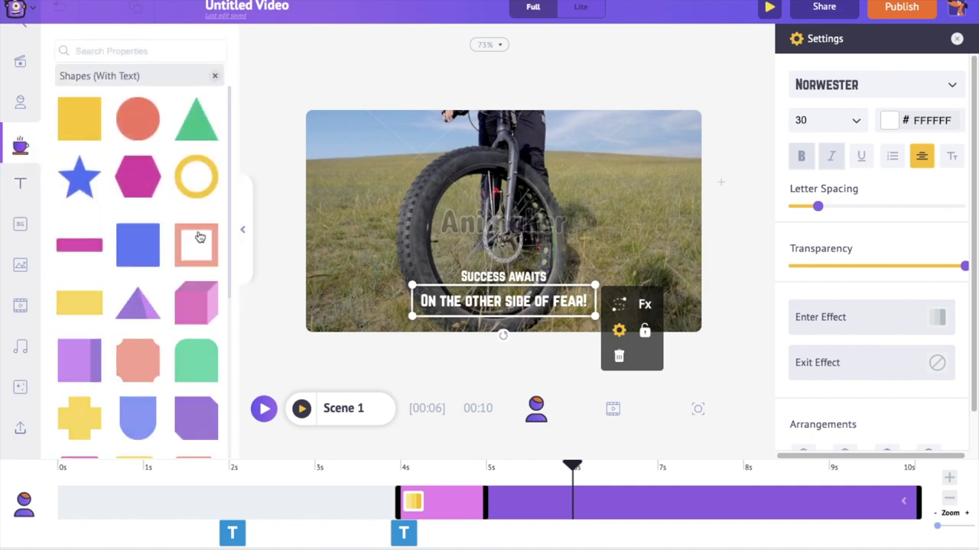
scroll(195, 241, down, 5)
scroll(186, 263, up, 5)
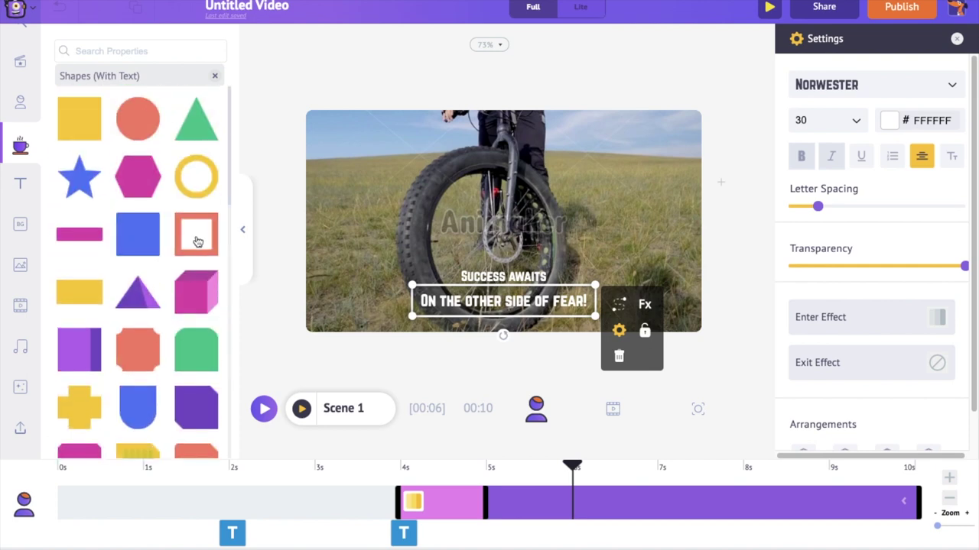
click(195, 233)
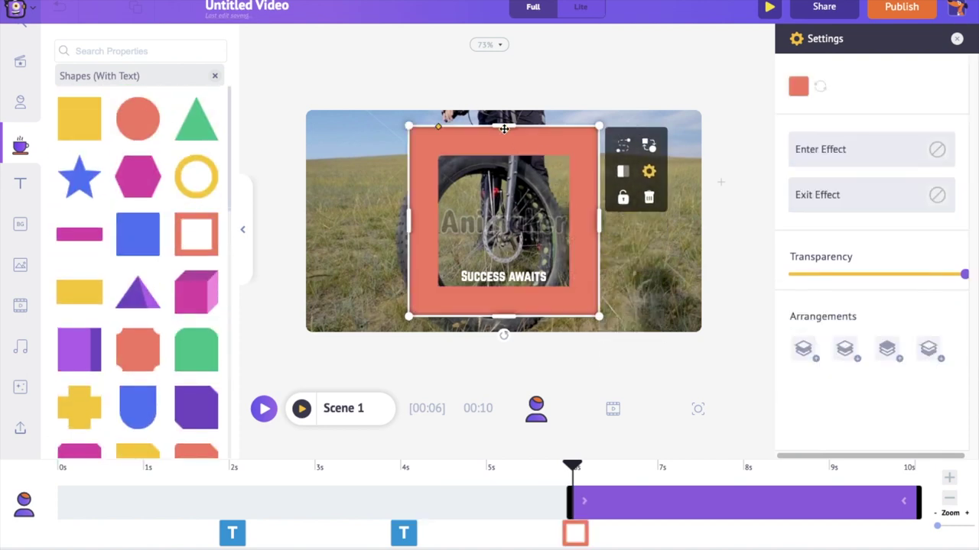
drag(503, 127, 518, 243)
drag(504, 316, 507, 328)
drag(408, 289, 403, 289)
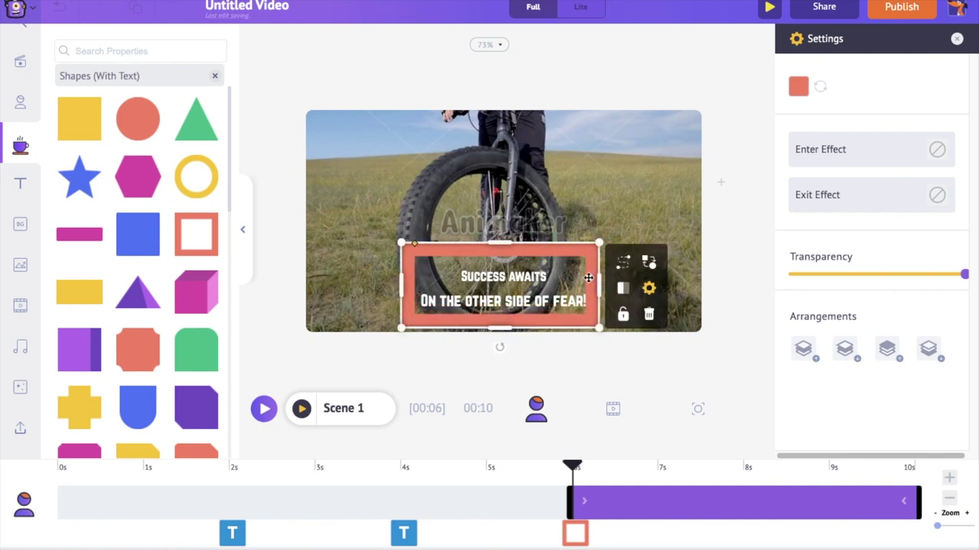
drag(597, 289, 609, 288)
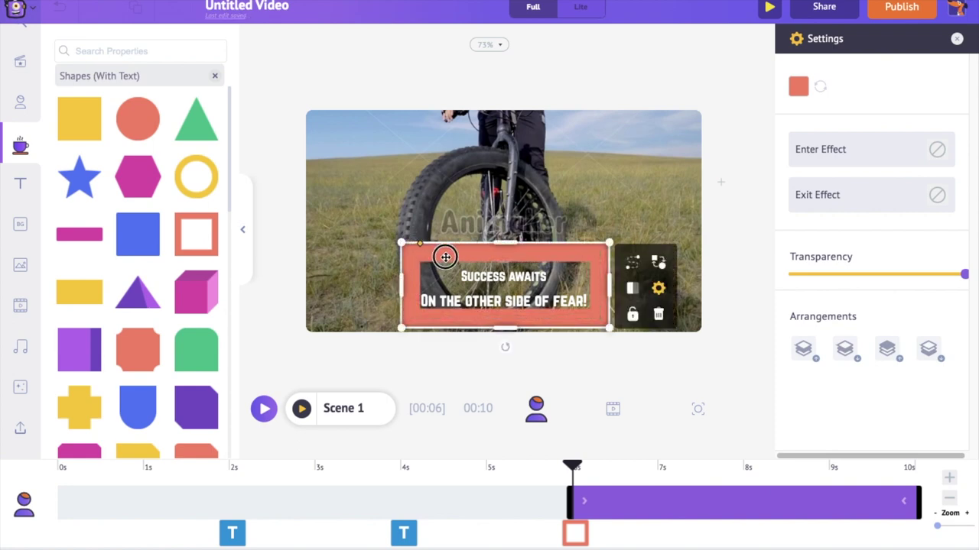
drag(503, 329, 503, 319)
drag(504, 243, 503, 259)
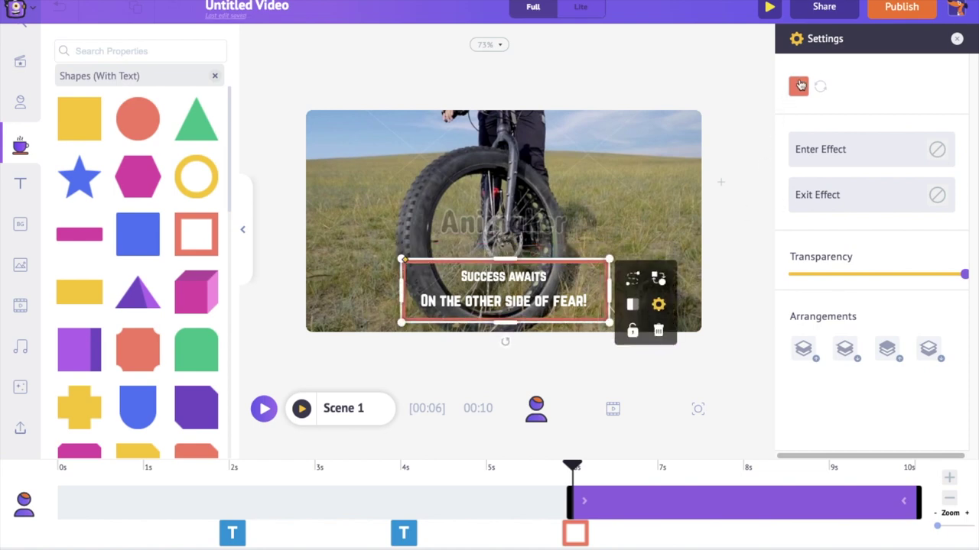
Colour the frame golden yellow and give it a Split Reveal Top entrance
click(799, 86)
click(750, 198)
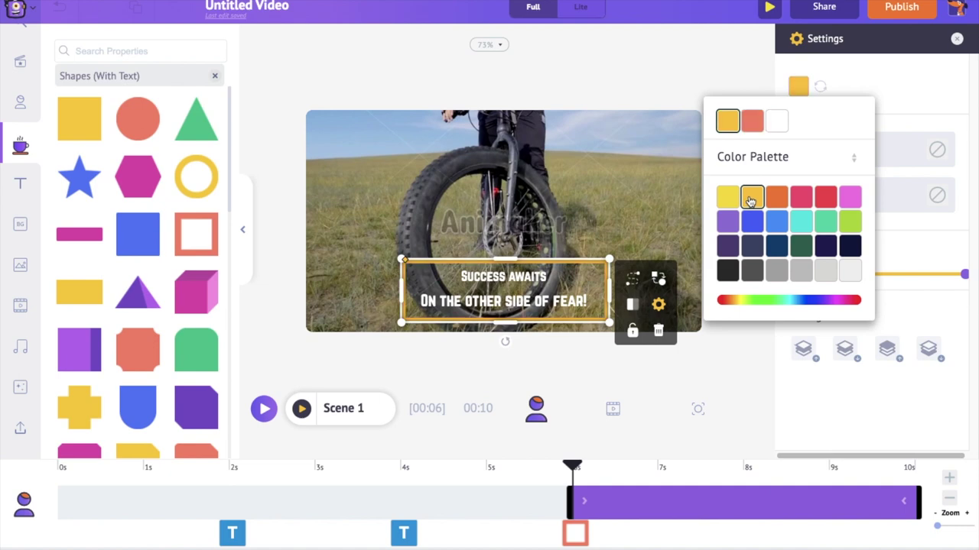
click(895, 219)
click(847, 153)
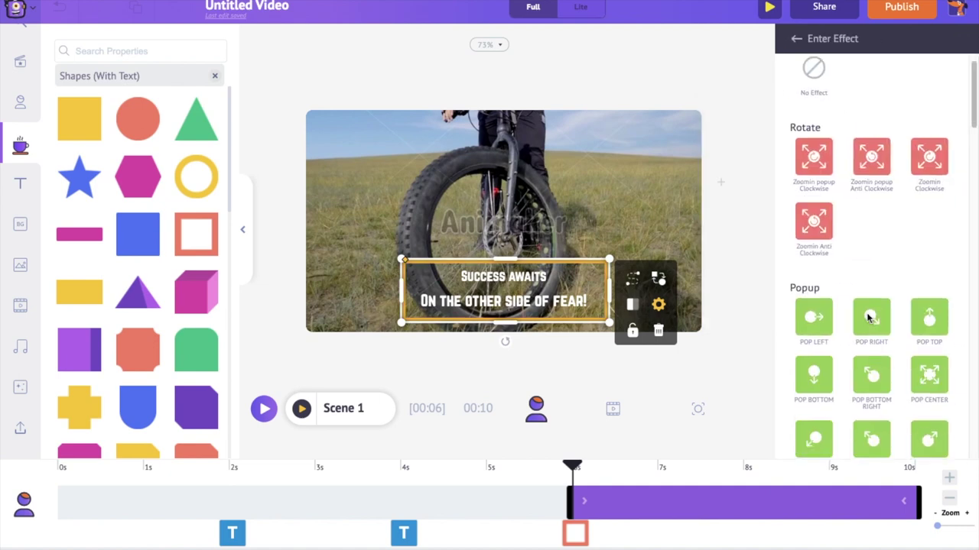
scroll(868, 317, down, 15)
click(813, 159)
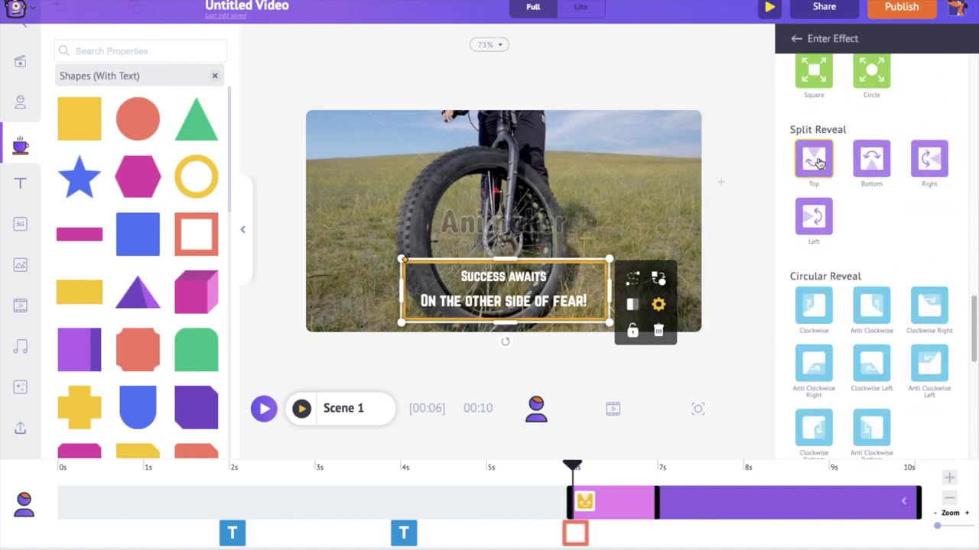
click(747, 263)
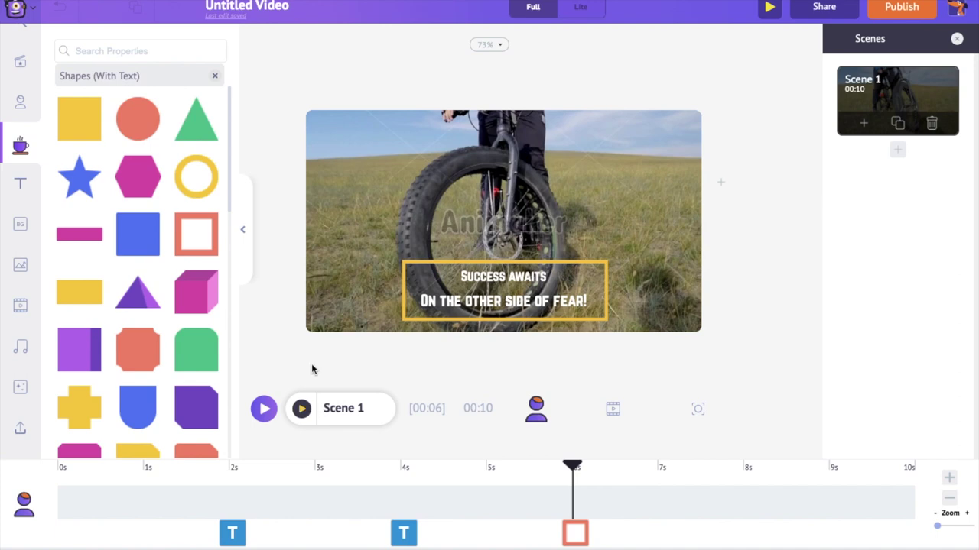
click(301, 408)
Duplicate Scene 1 to create Scene 2
click(898, 124)
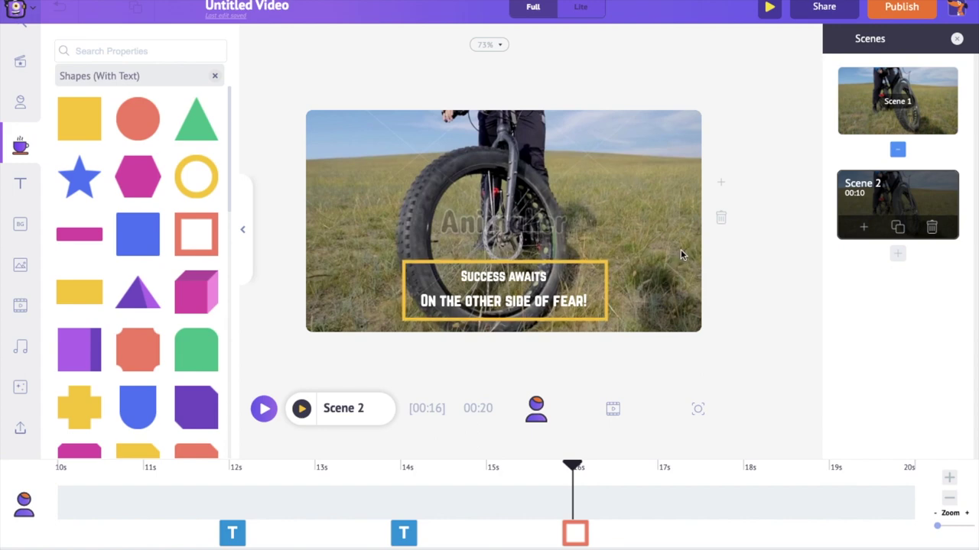
click(20, 305)
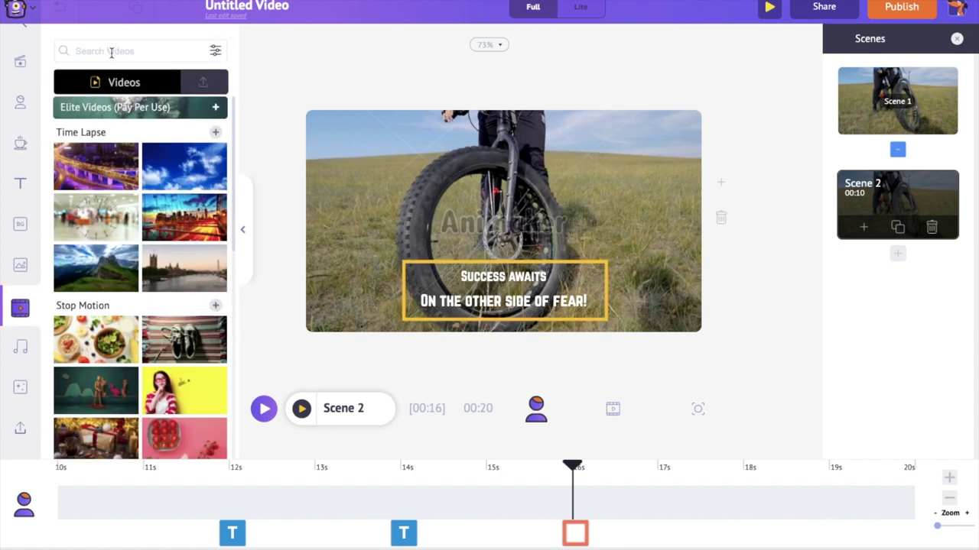
Search stock videos for 'hiking', set the stream-walking clip as Scene 2's background, and trim it to 10 seconds
click(111, 52)
text(h)
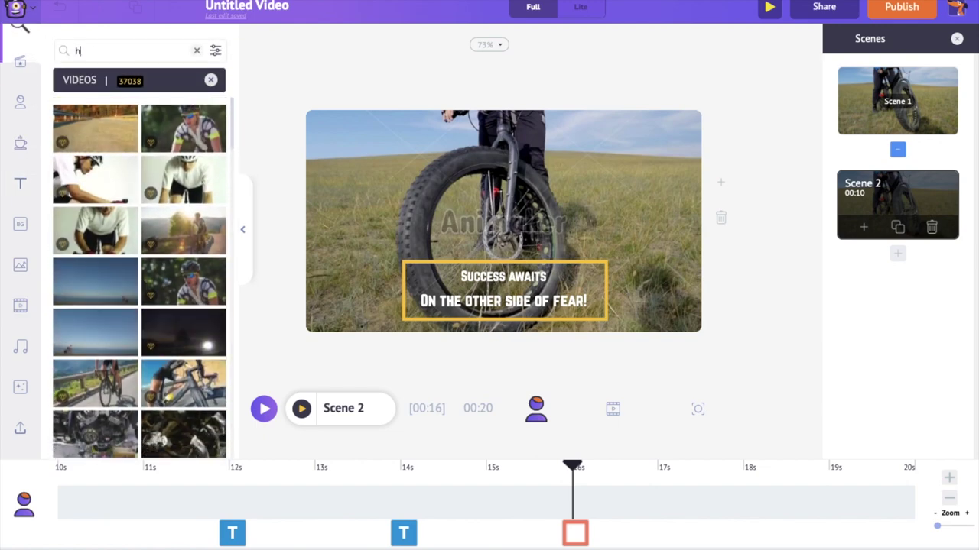
text(iking)
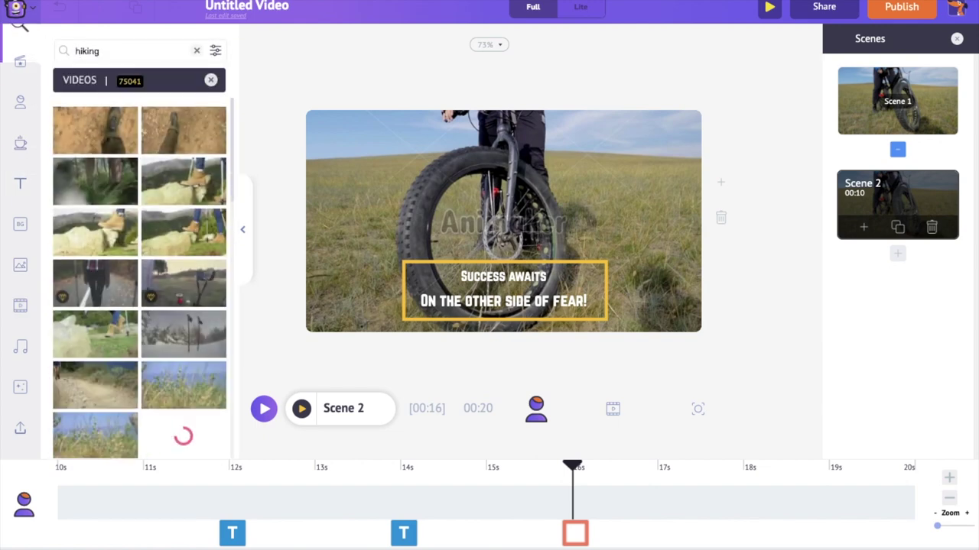
scroll(108, 244, down, 2)
scroll(102, 163, up, 1)
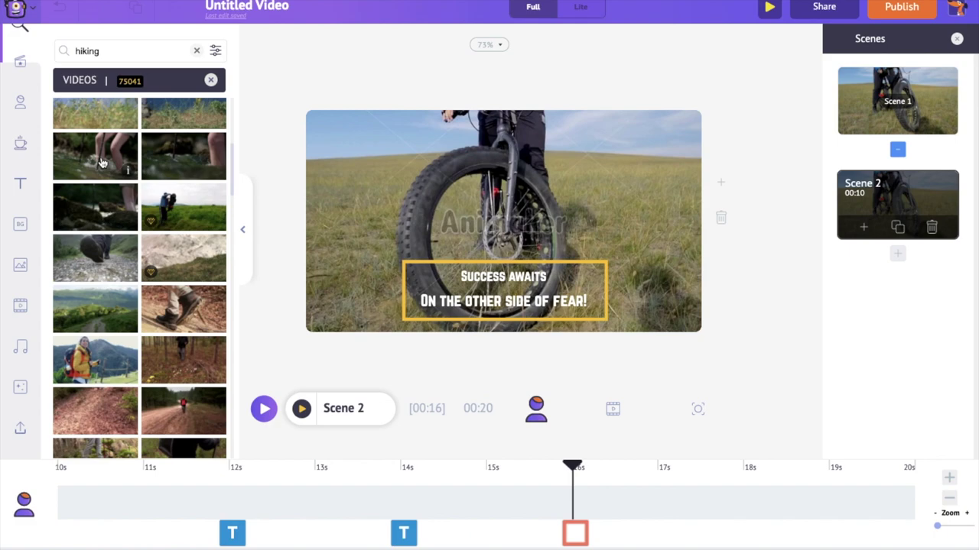
click(102, 162)
click(657, 128)
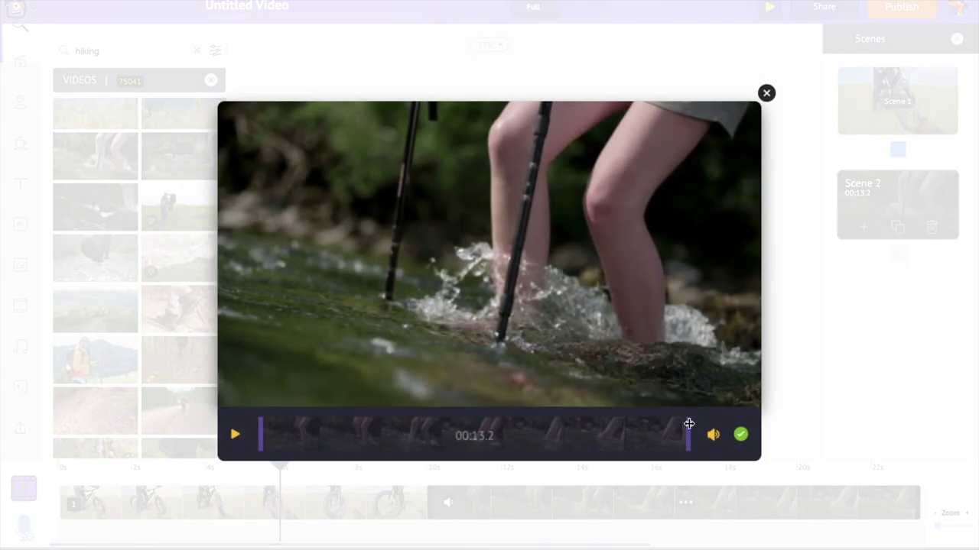
drag(686, 435, 581, 443)
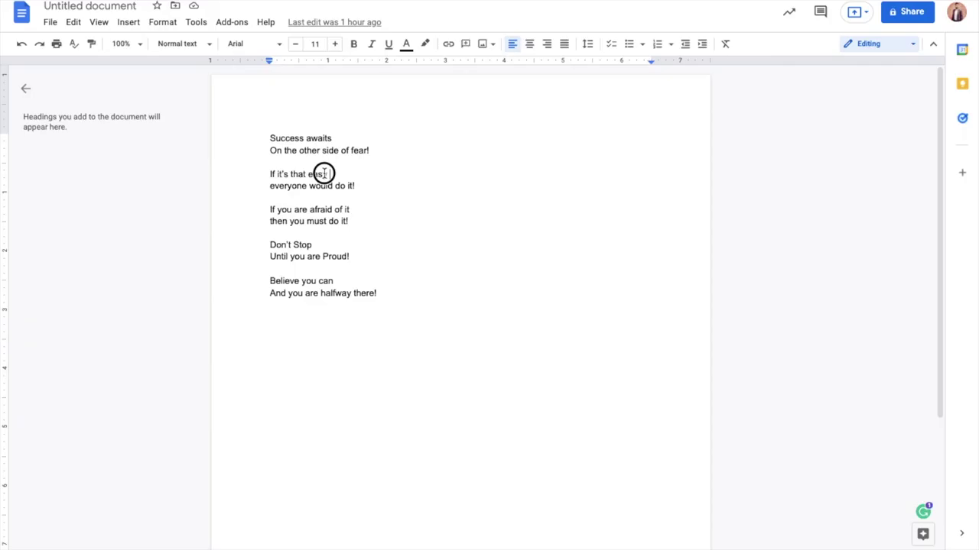
Paste 'If it's that easy' and 'everyone would do it!' into Scene 2's two text lines
drag(323, 173, 272, 174)
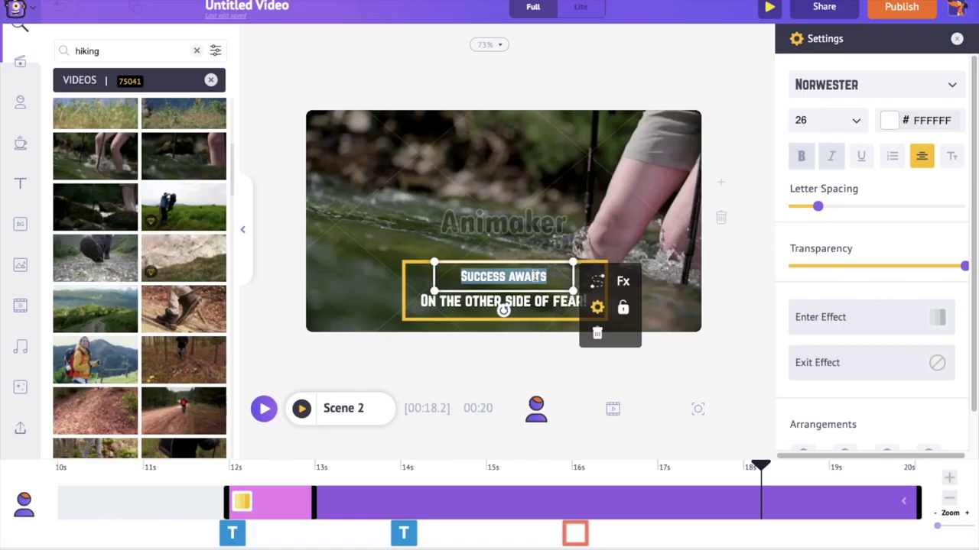
text(If it's that easy)
click(497, 301)
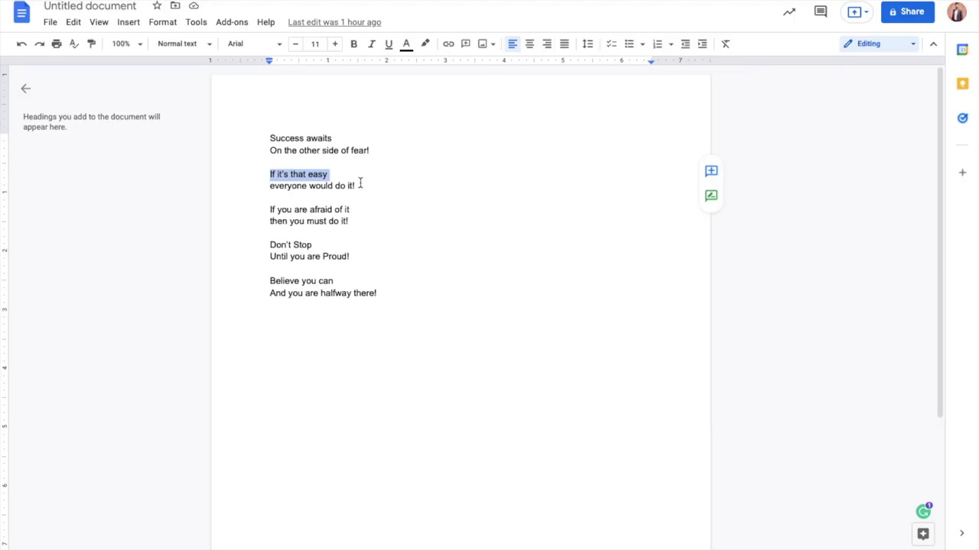
drag(355, 186, 280, 184)
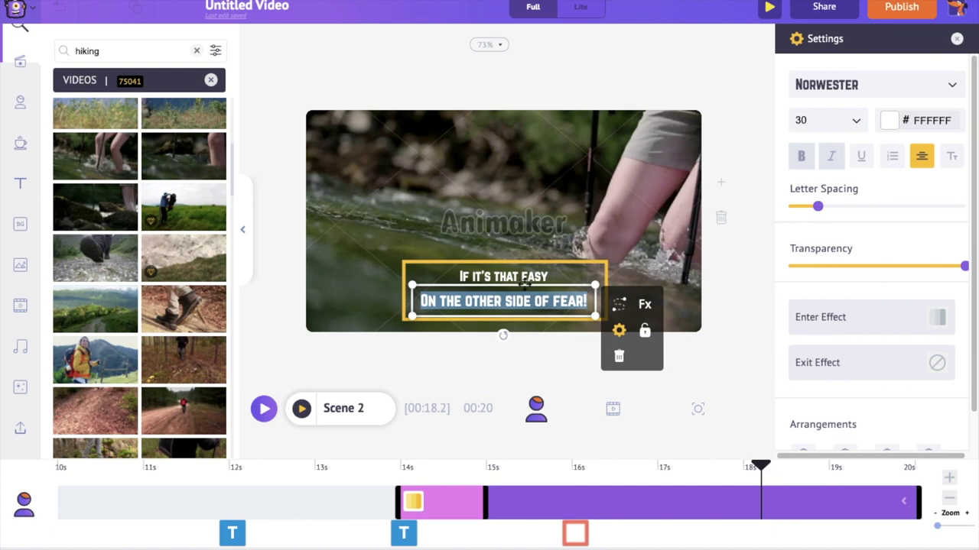
text(everyone would do it!)
Duplicate Scene 2 into a new Scene 3 for the next quote
click(689, 364)
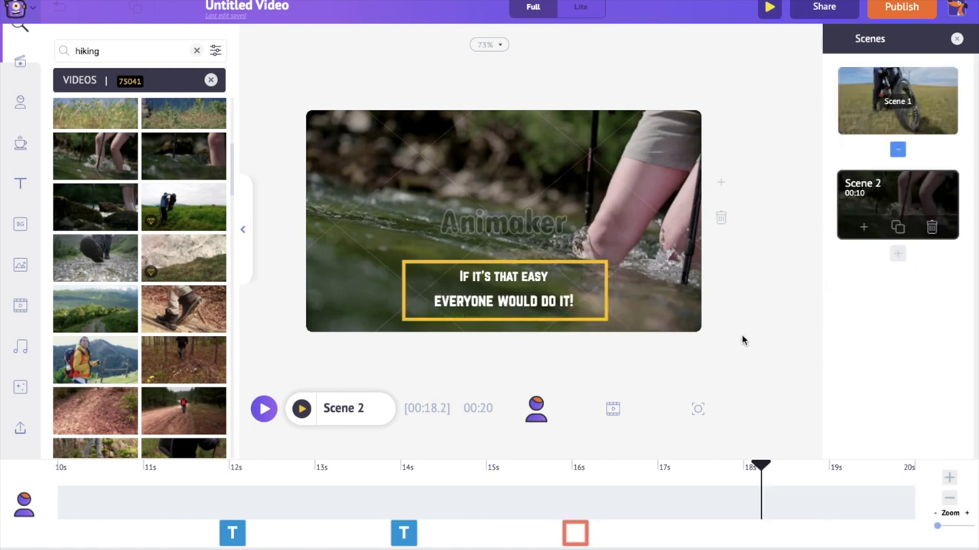
click(899, 233)
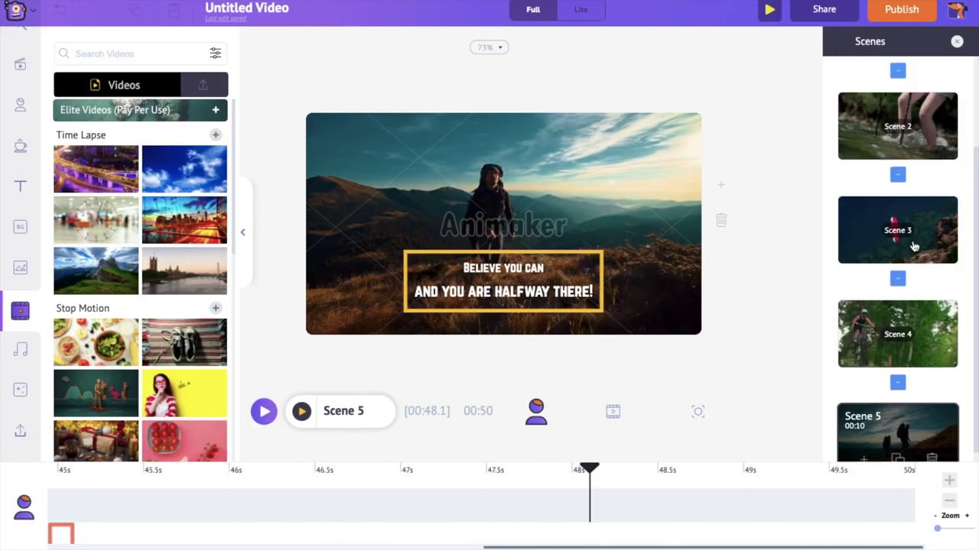
scroll(905, 247, down, 2)
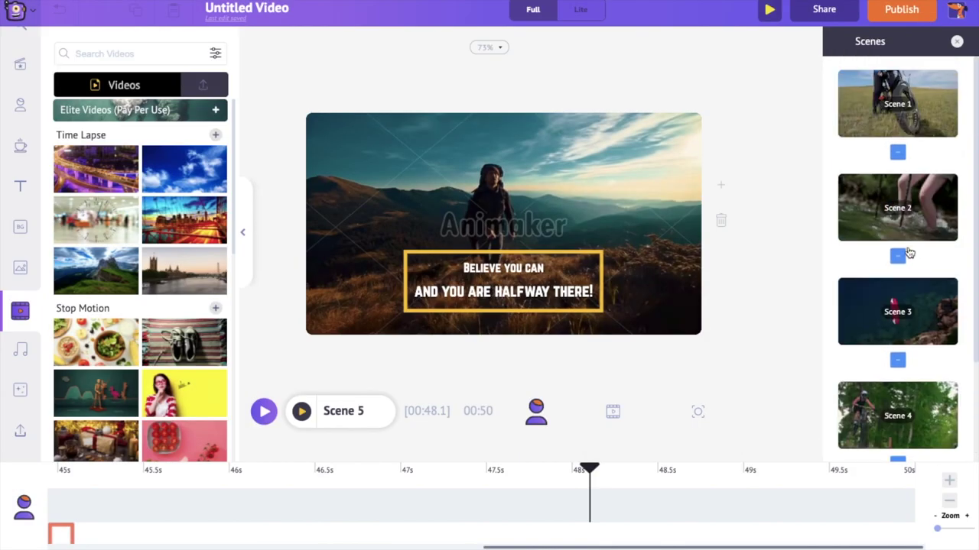
scroll(902, 290, down, 1)
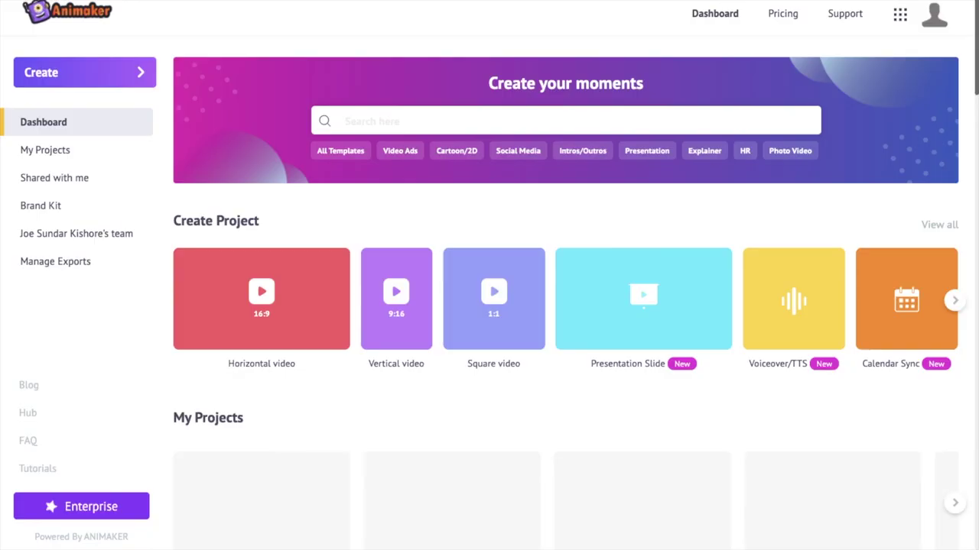
Add the Subscribe for more & Handle Outro template as a new 5-second Scene 6, after previewing Technology - Outro
click(582, 150)
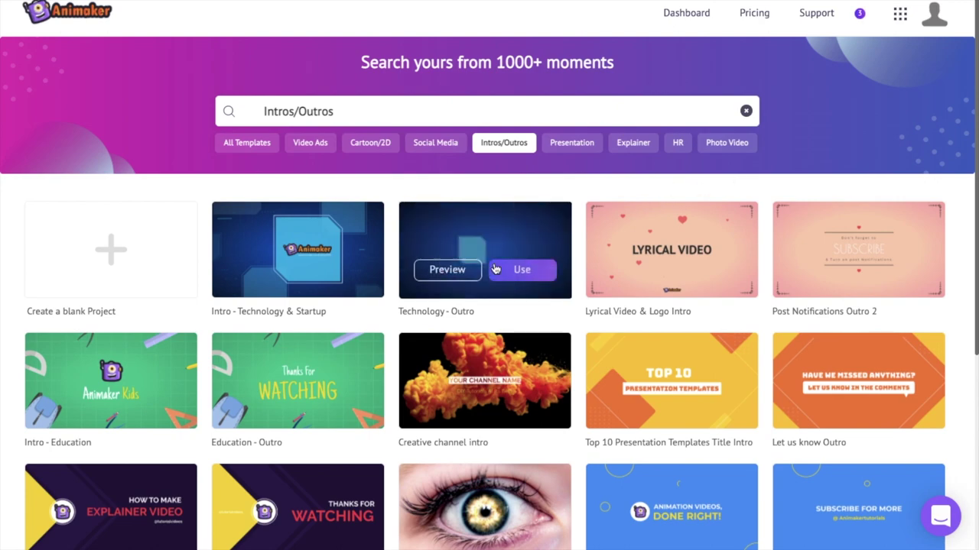
click(446, 268)
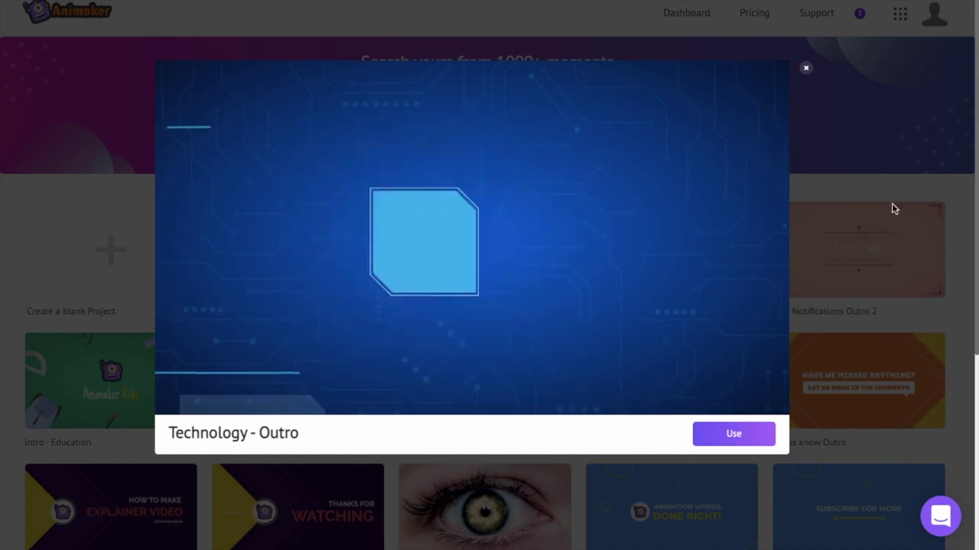
click(806, 68)
scroll(818, 283, down, 3)
click(819, 280)
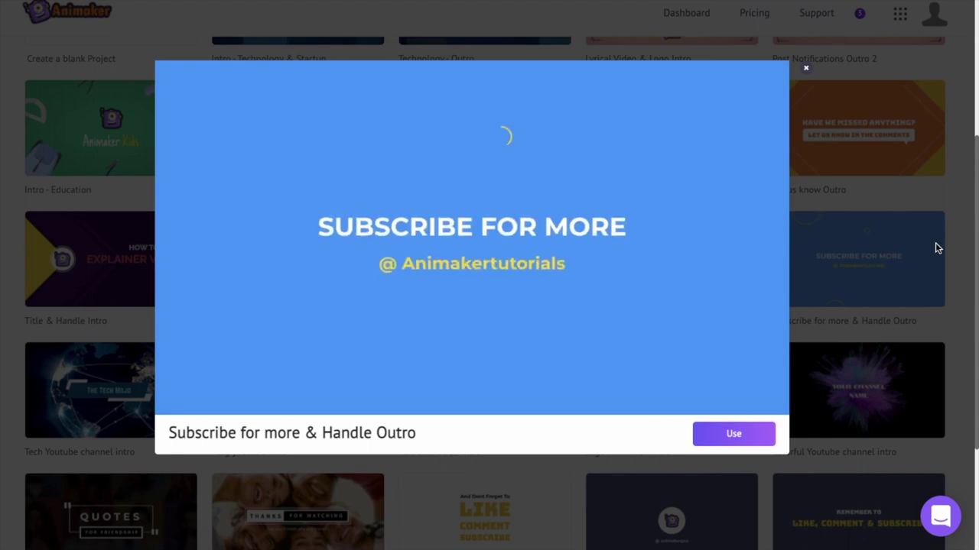
click(732, 436)
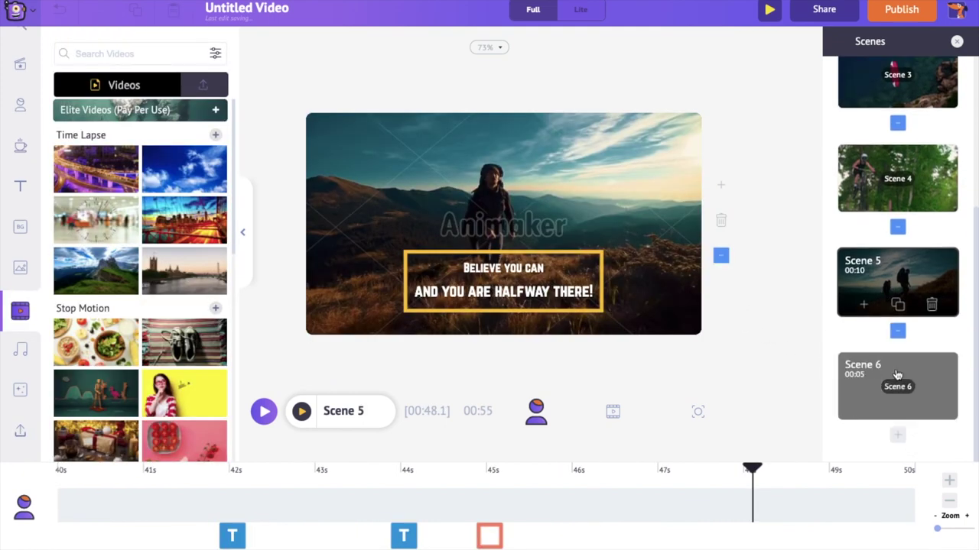
Shorten Scene 6's outro handle text so it reads '@ Animaker'
click(896, 375)
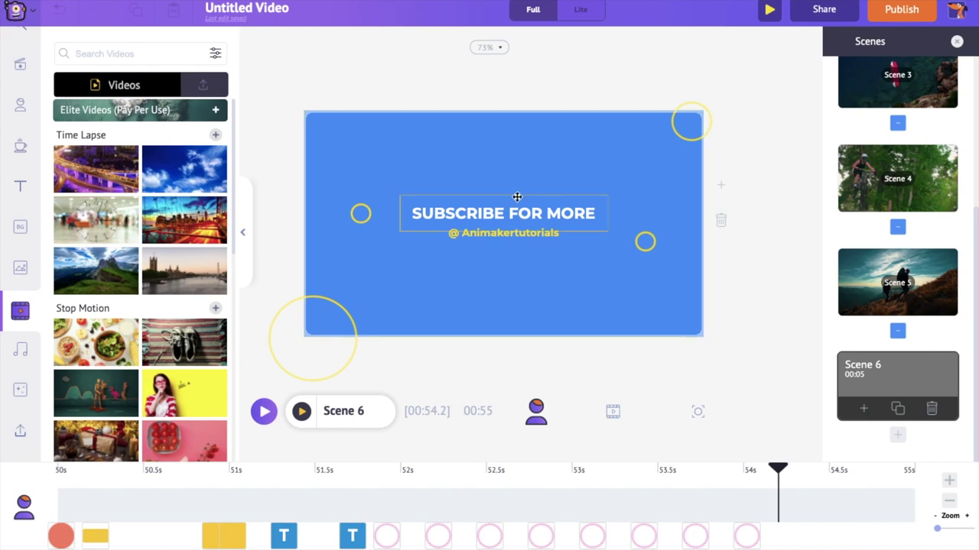
click(520, 232)
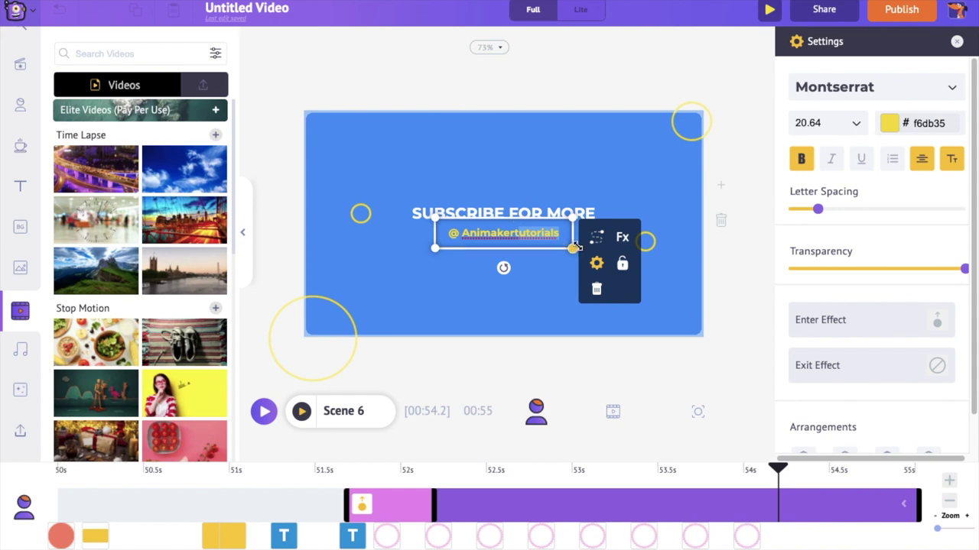
key(BackSpace)
key(BackSpace)
key(BackSpace)
key(BackSpace)
key(BackSpace)
key(BackSpace)
key(BackSpace)
key(BackSpace)
key(BackSpace)
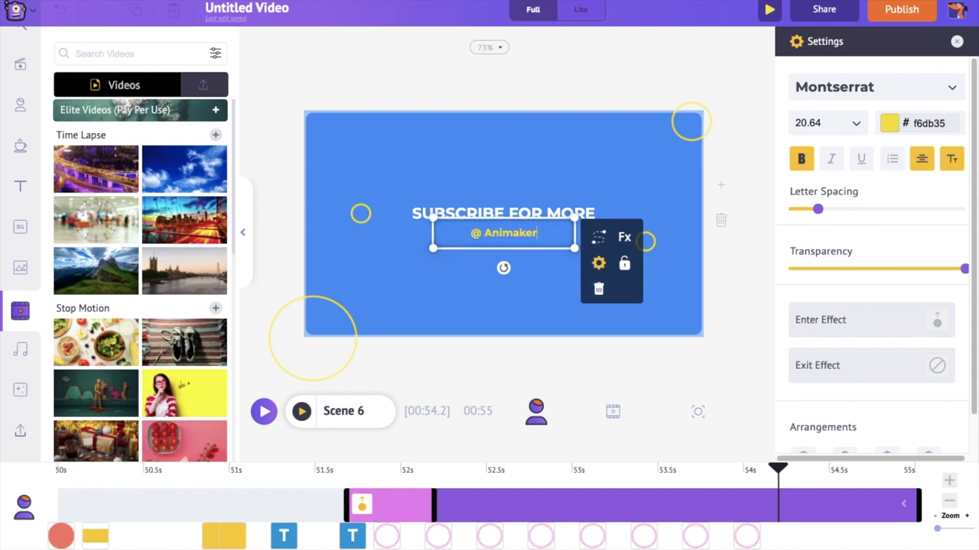
click(728, 274)
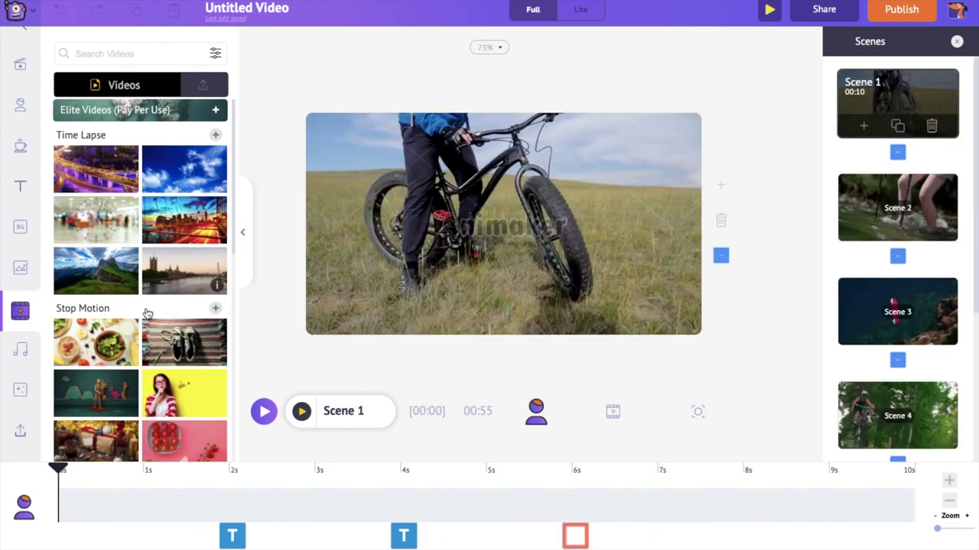
Add the Micro Evolution track from the music library to the timeline as background music
click(21, 354)
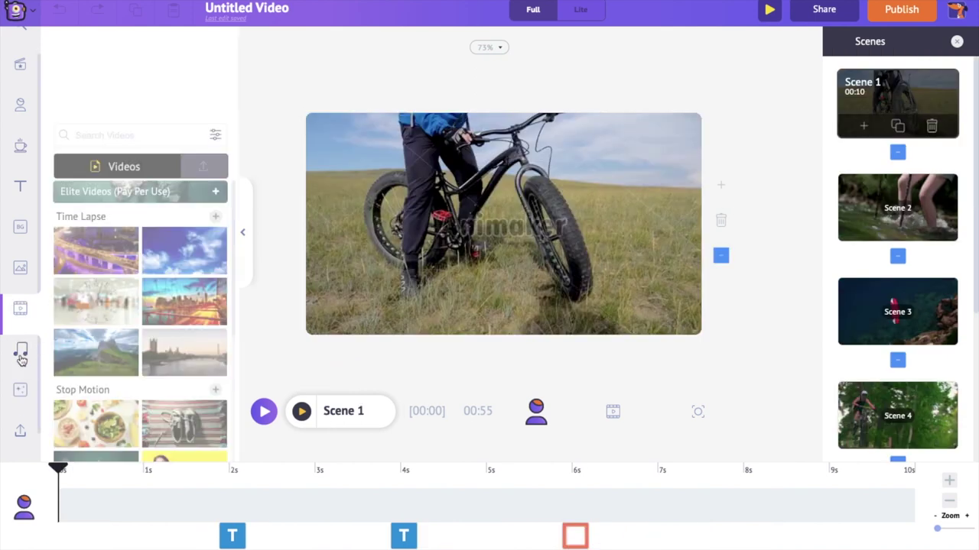
scroll(49, 352, down, 5)
scroll(49, 352, down, 15)
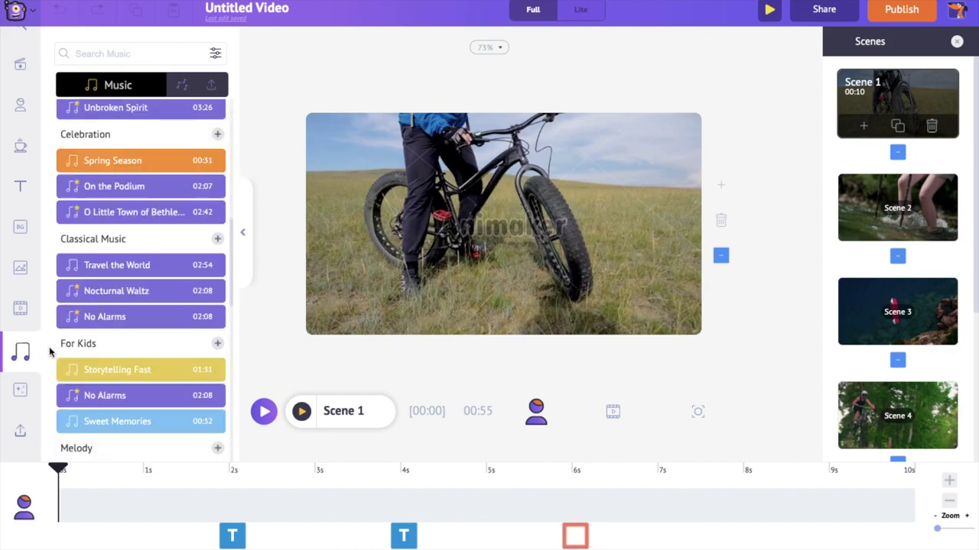
scroll(49, 352, down, 10)
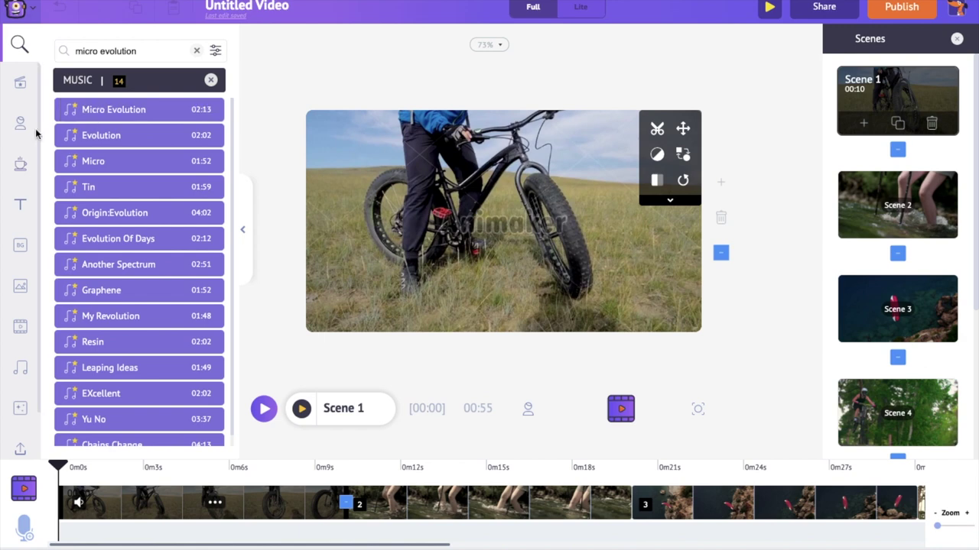
click(120, 113)
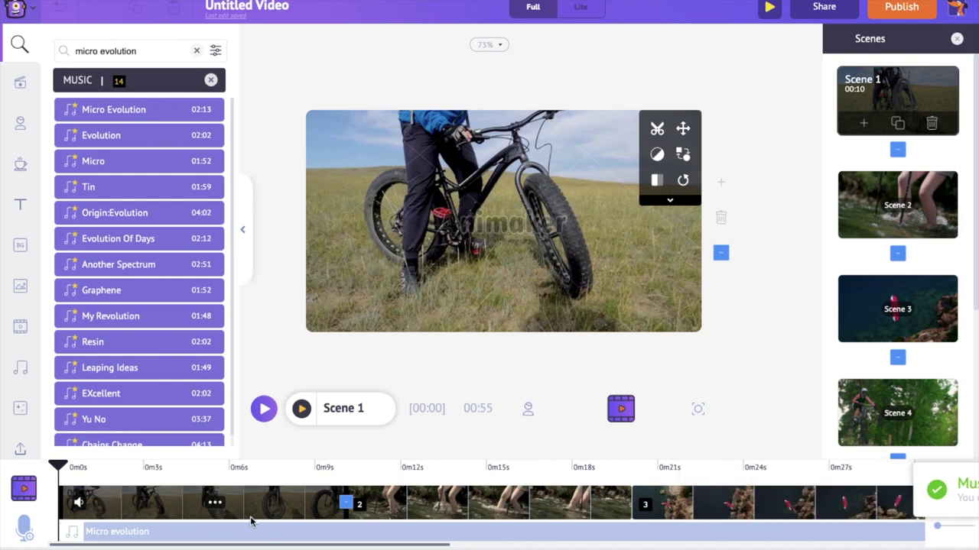
click(207, 532)
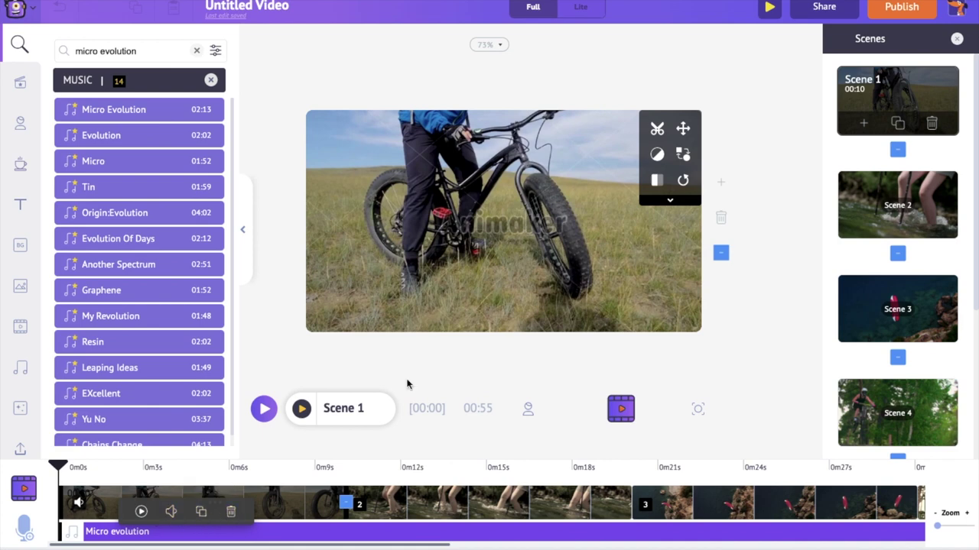
Apply a Fade transition after Scene 1
click(899, 152)
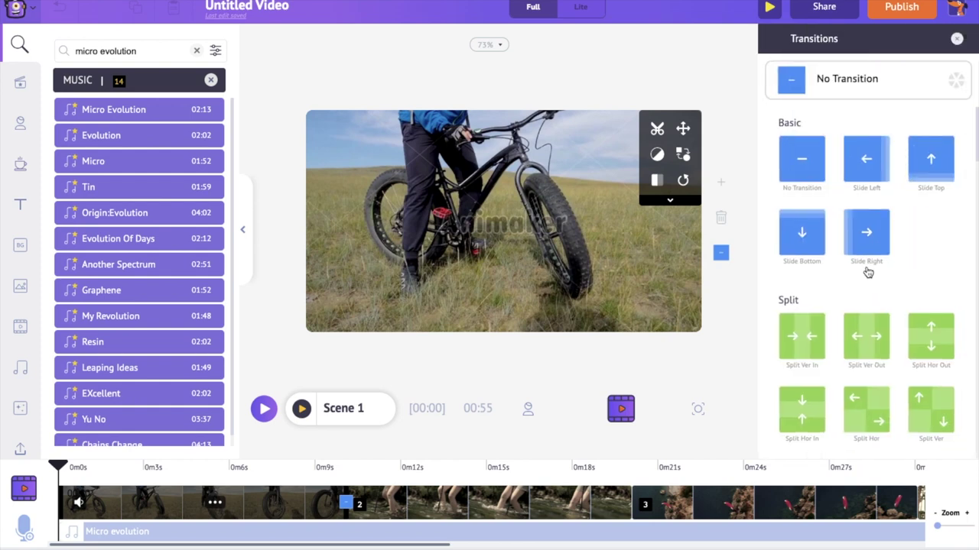
scroll(868, 273, down, 4)
scroll(868, 273, down, 8)
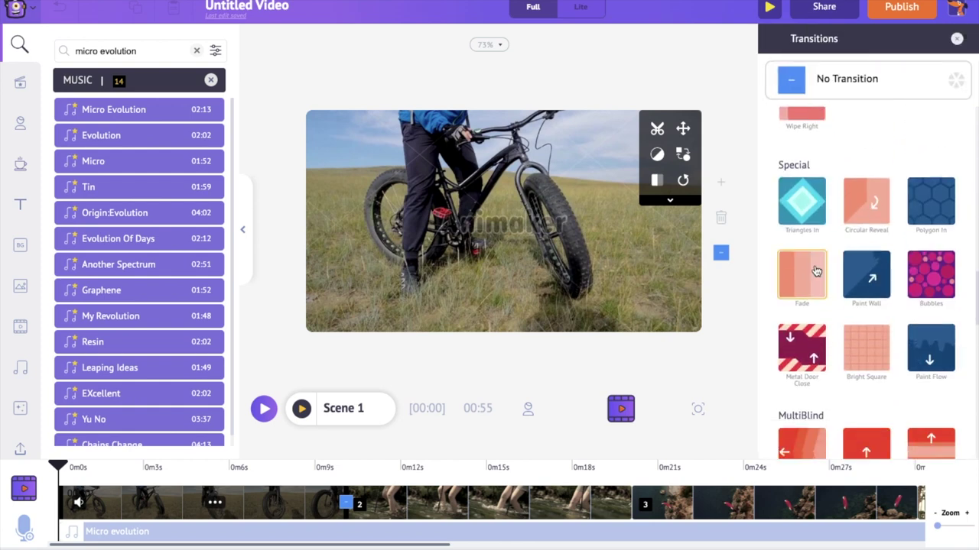
click(815, 272)
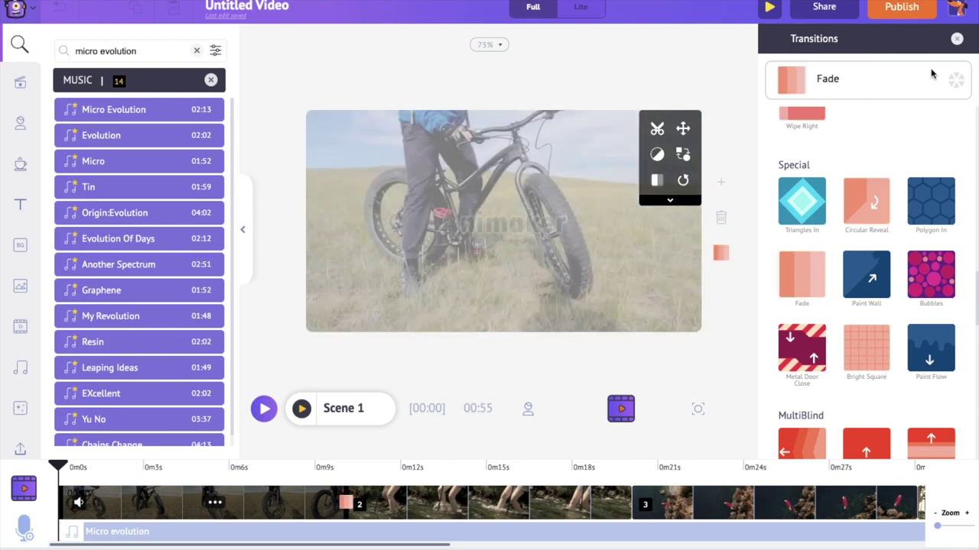
click(956, 40)
Apply Fade transitions after Scenes 2 and 3
click(896, 254)
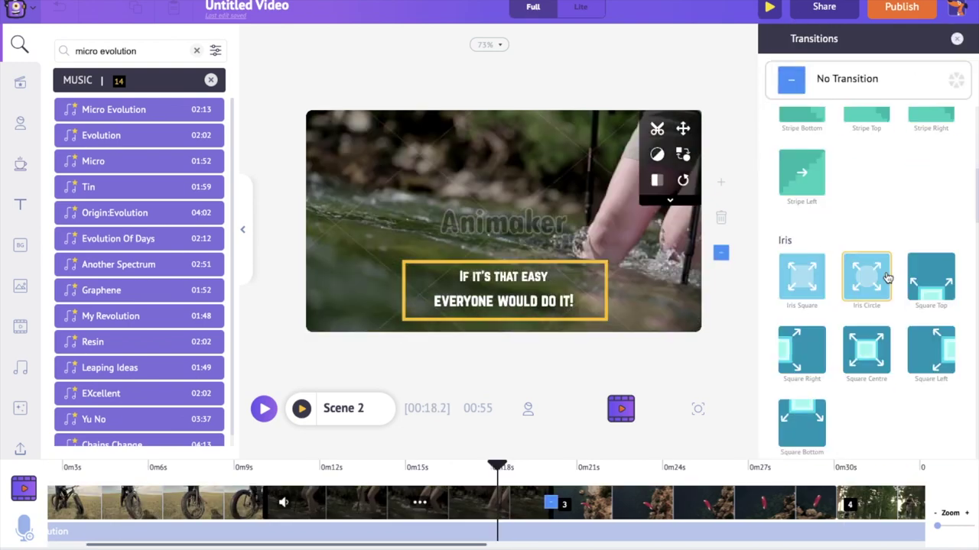
scroll(867, 267, down, 6)
click(804, 256)
click(955, 40)
scroll(895, 252, down, 2)
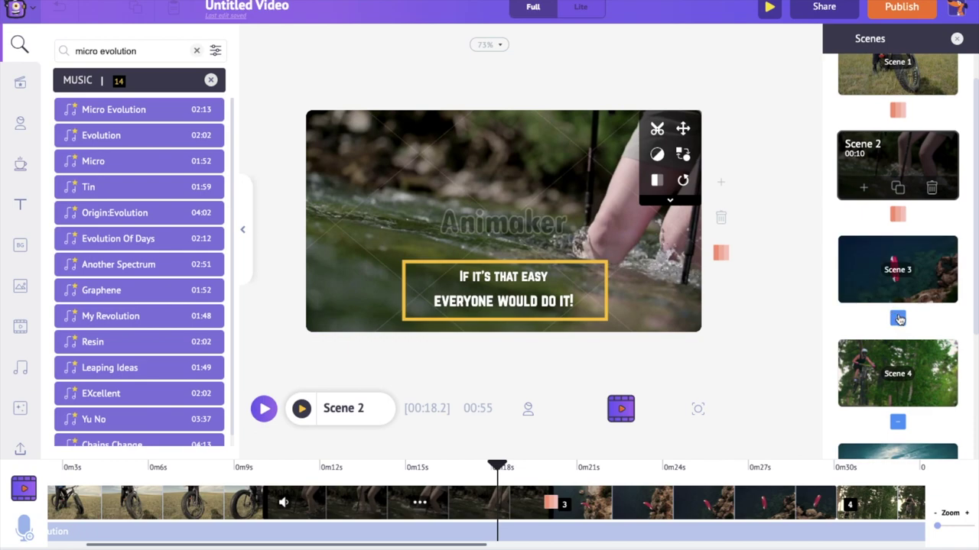
click(895, 269)
scroll(841, 283, down, 6)
click(801, 264)
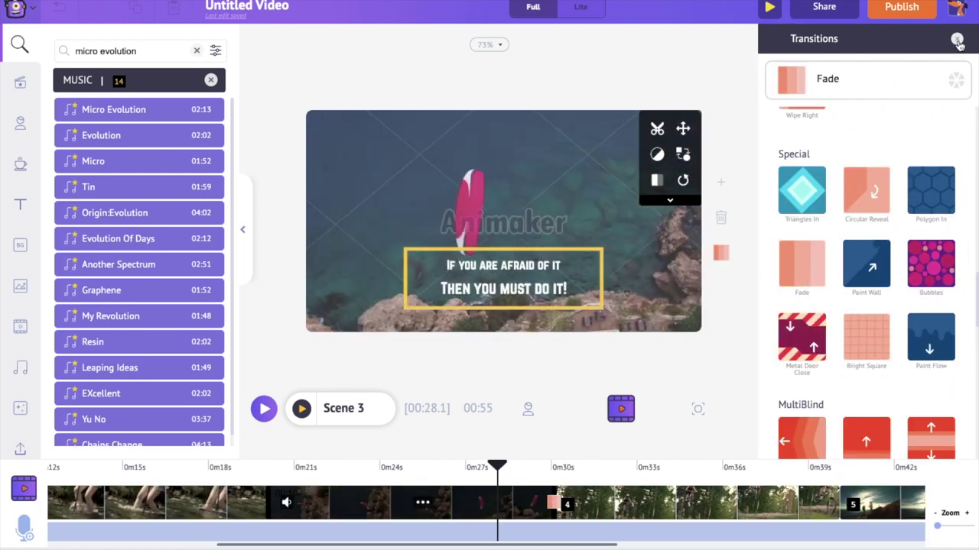
click(955, 40)
Apply Fade transitions after Scenes 4 and 5
click(894, 274)
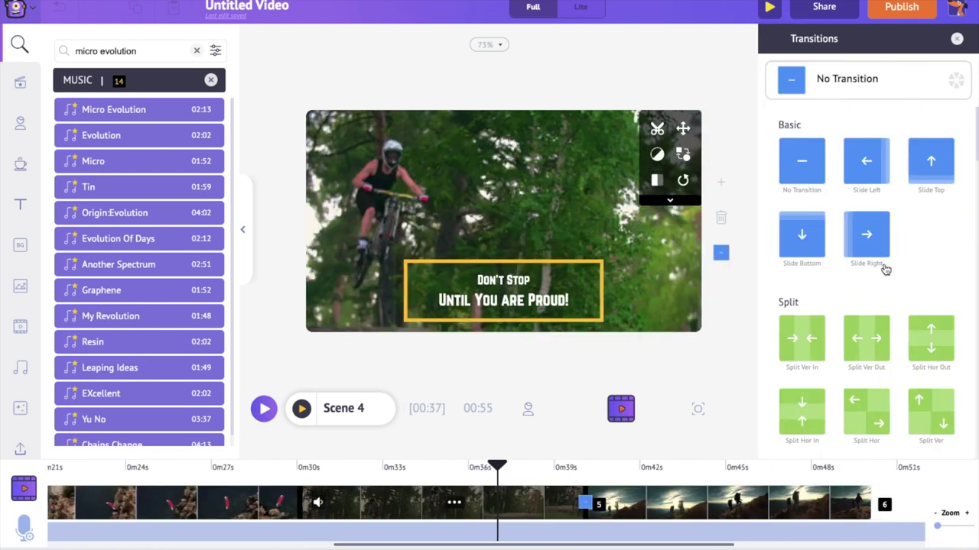
scroll(877, 276, down, 5)
scroll(877, 277, down, 3)
click(801, 222)
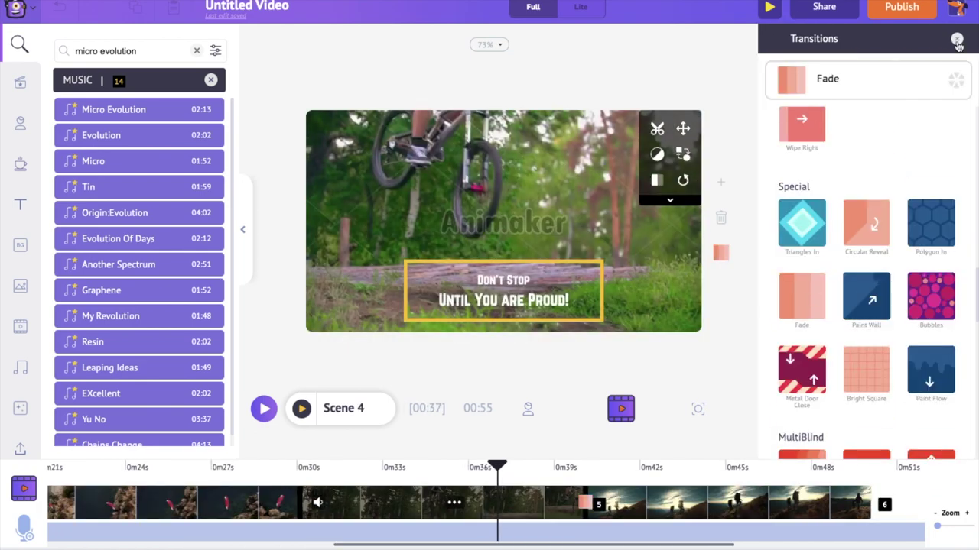
click(955, 38)
scroll(893, 290, down, 1)
click(893, 295)
scroll(879, 298, down, 8)
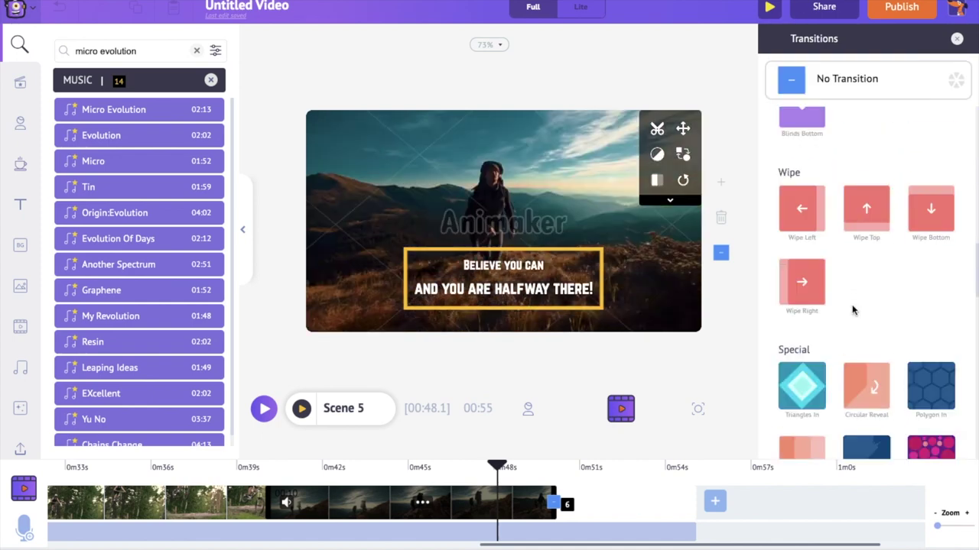
click(804, 162)
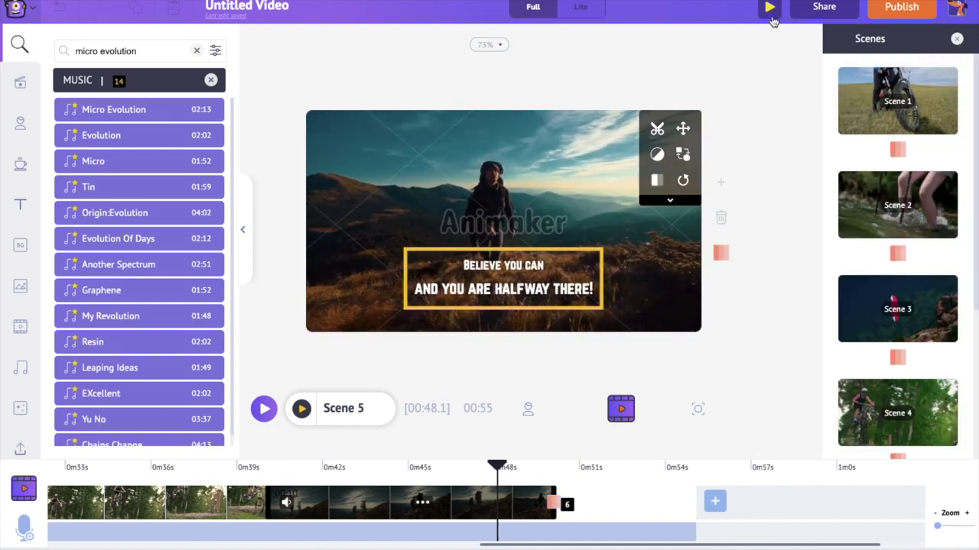
click(769, 9)
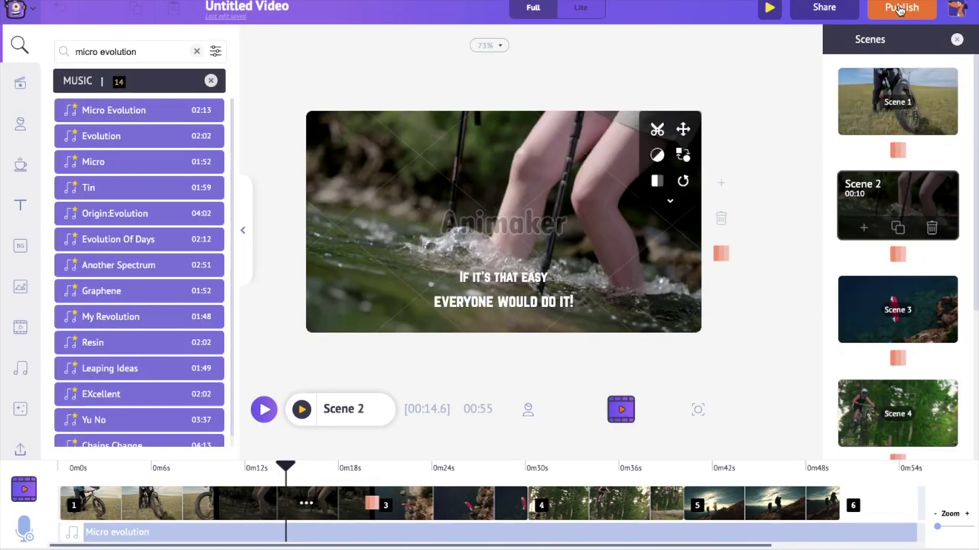
Open the Download Video dialog from Publish, set to HD 720p mp4
click(899, 9)
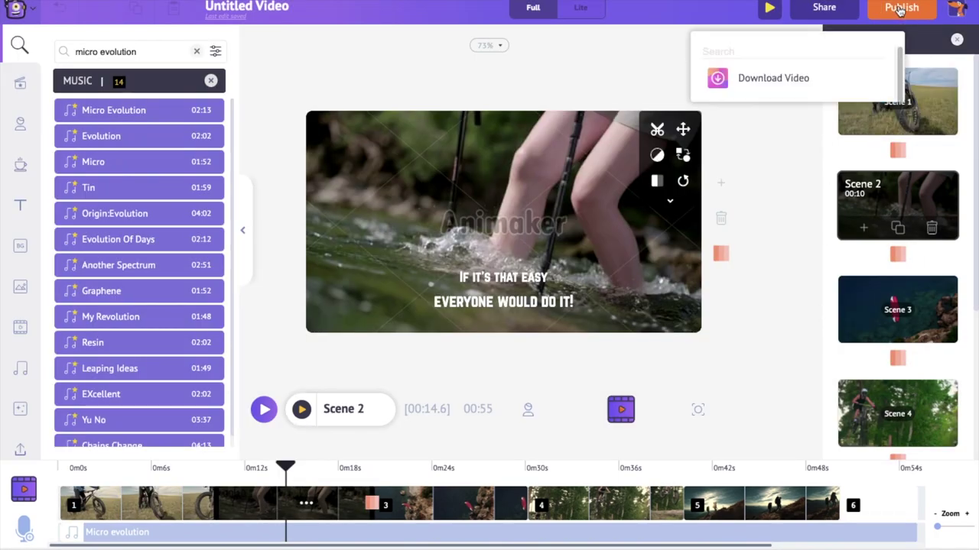
click(812, 85)
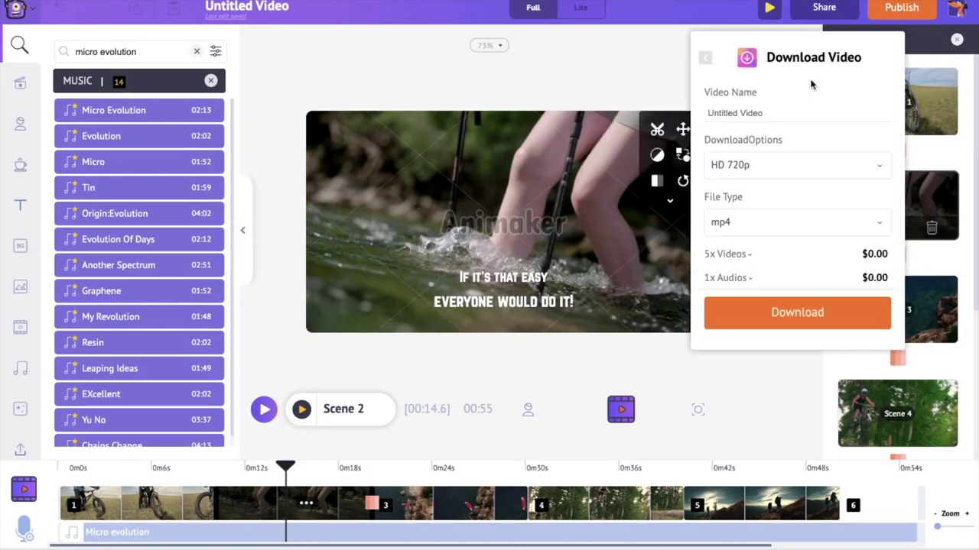